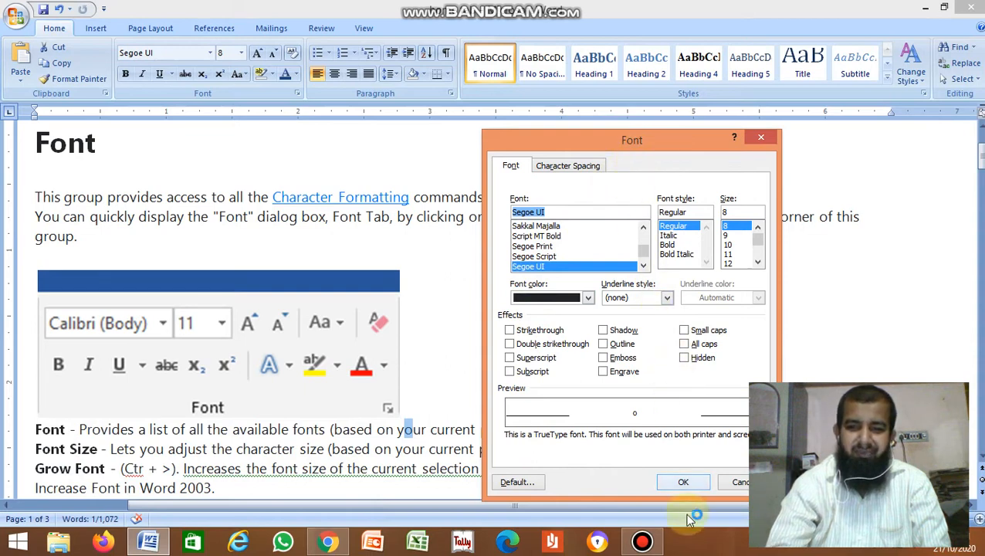
Accept the Font dialog and look over the font command descriptions and the list of available fonts.
{"action": "left_click", "coordinate": [686, 480]}
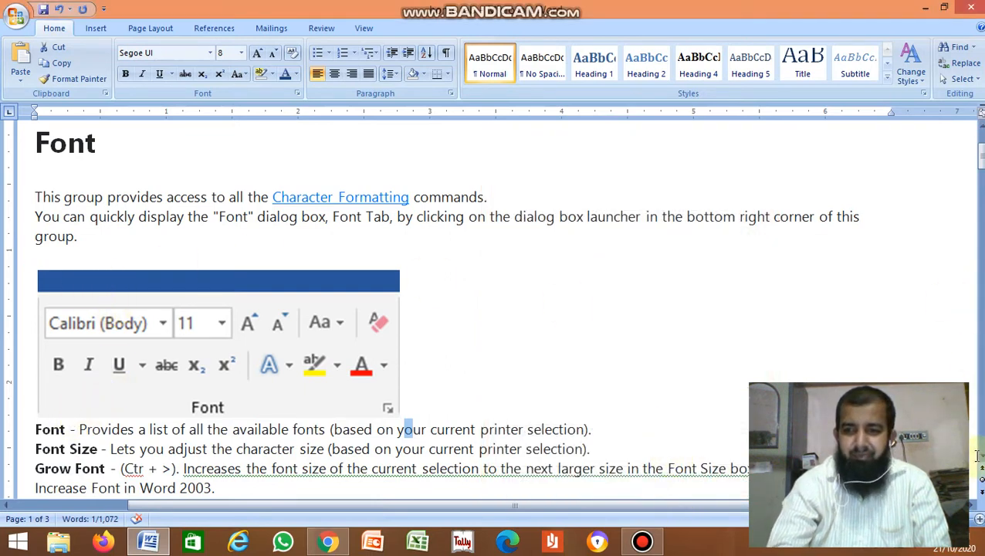
{"action": "scroll", "coordinate": [494, 309], "scroll_direction": "down", "scroll_amount": 1}
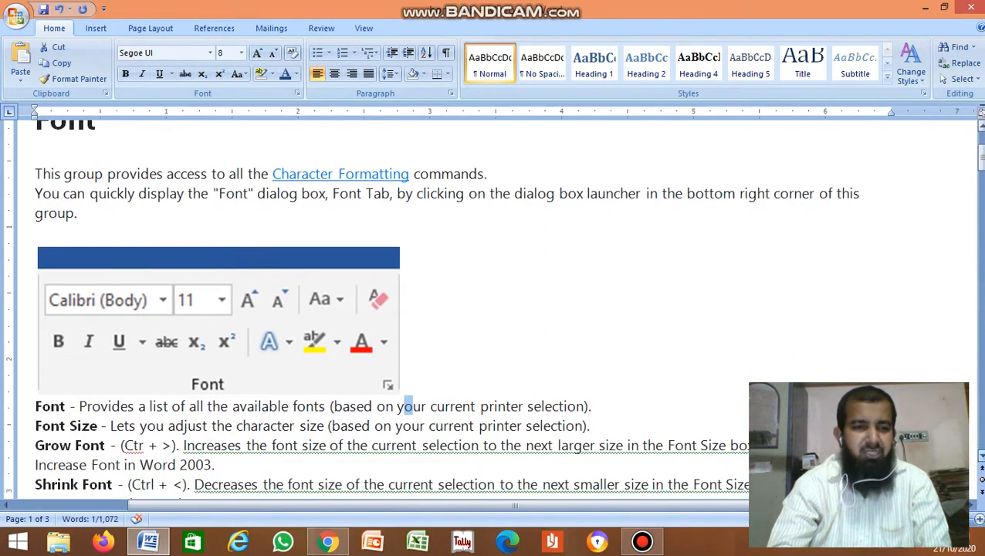
{"action": "scroll", "coordinate": [446, 309], "scroll_direction": "down", "scroll_amount": 1}
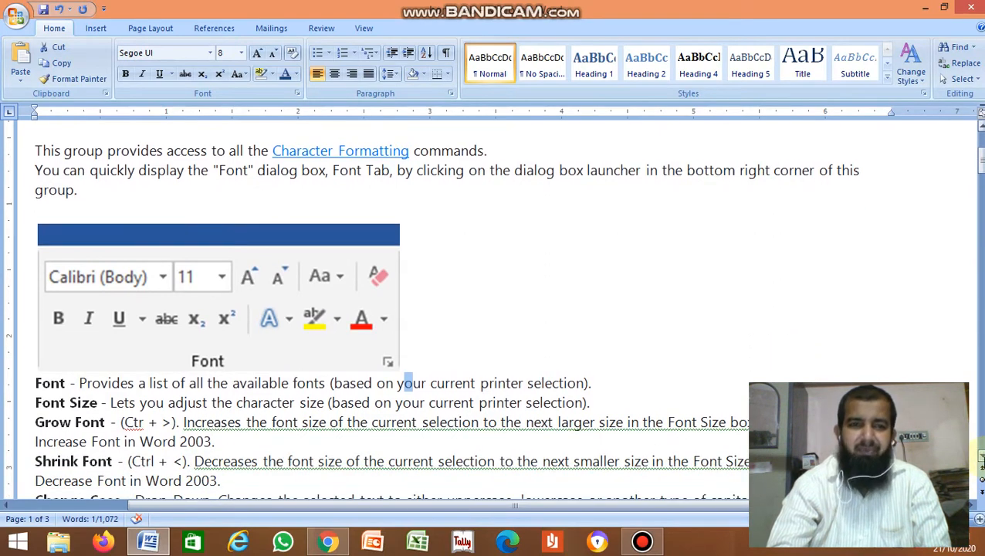
{"action": "scroll", "coordinate": [980, 458], "scroll_direction": "down", "scroll_amount": 1}
{"action": "scroll", "coordinate": [980, 458], "scroll_direction": "down", "scroll_amount": 3}
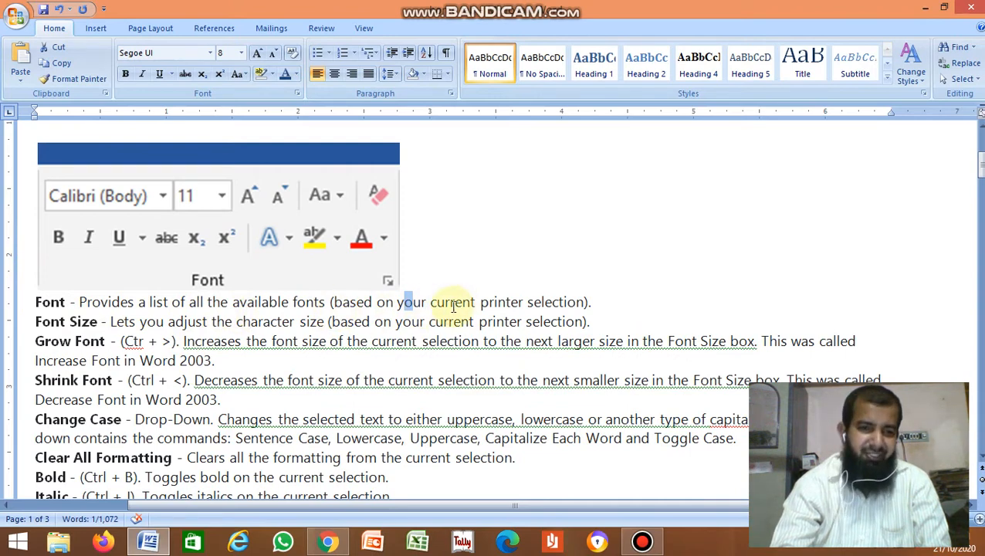
{"action": "left_click", "coordinate": [211, 52]}
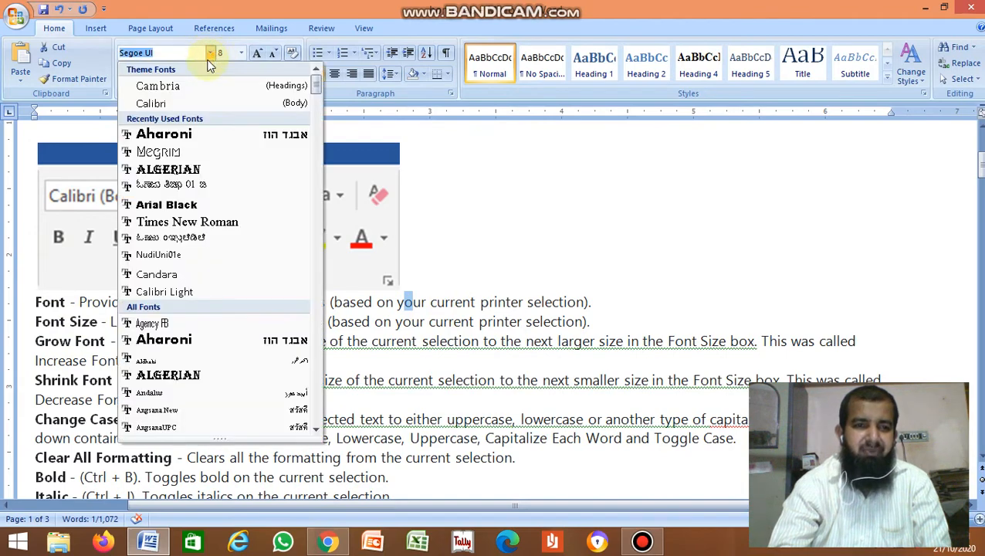
{"action": "left_click", "coordinate": [56, 316]}
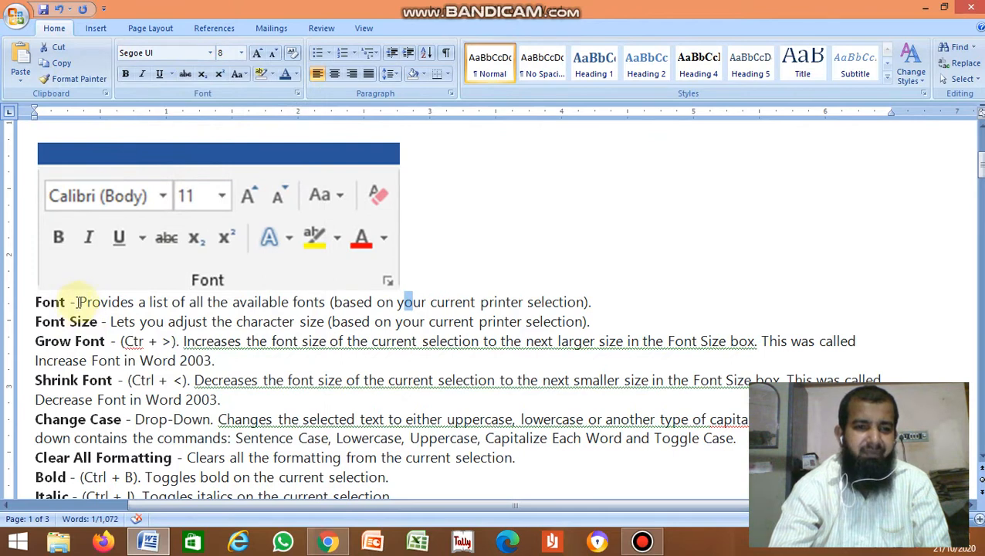
Apply the Algerian font to the description sentence after the "Font" label.
{"action": "left_click_drag", "start_coordinate": [79, 301], "coordinate": [592, 302]}
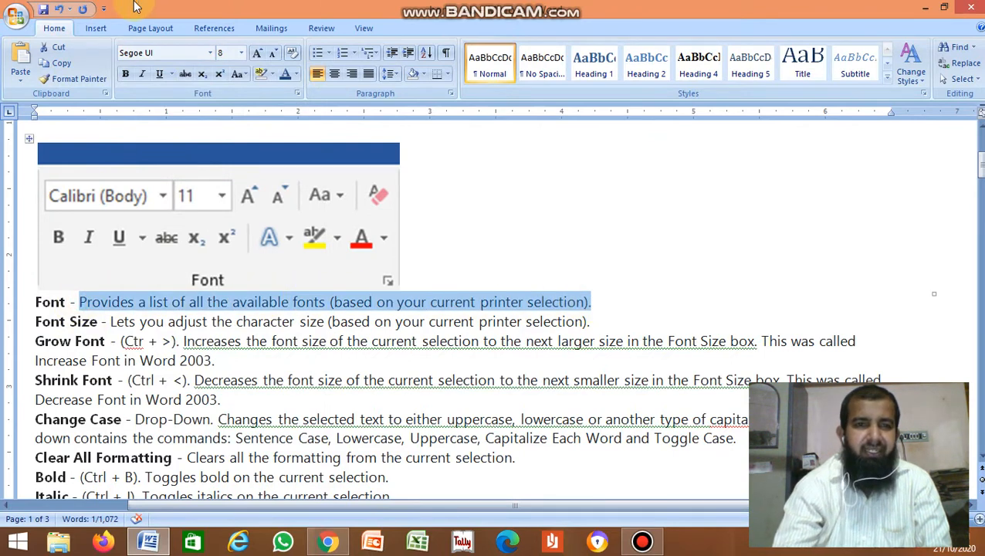
{"action": "left_click", "coordinate": [213, 53]}
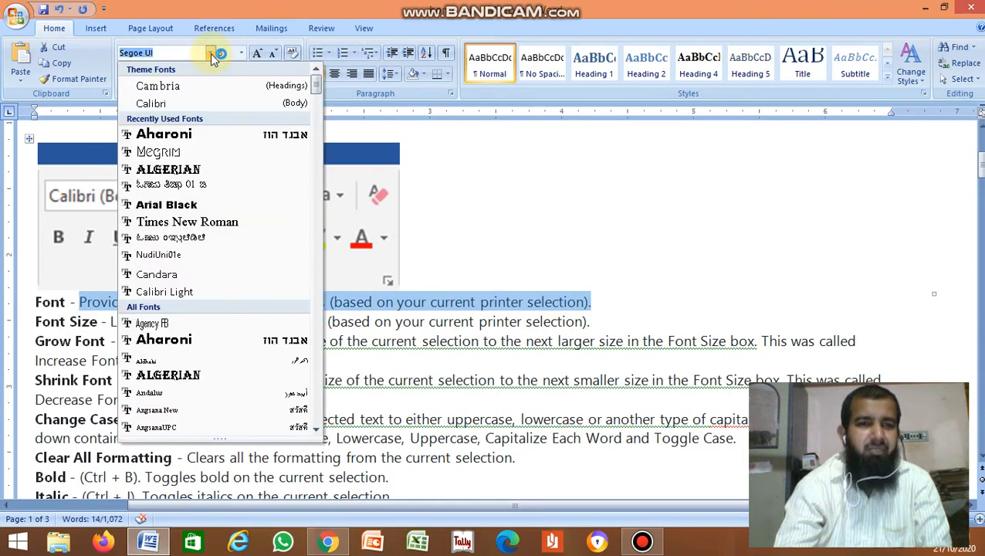
{"action": "left_click", "coordinate": [185, 171]}
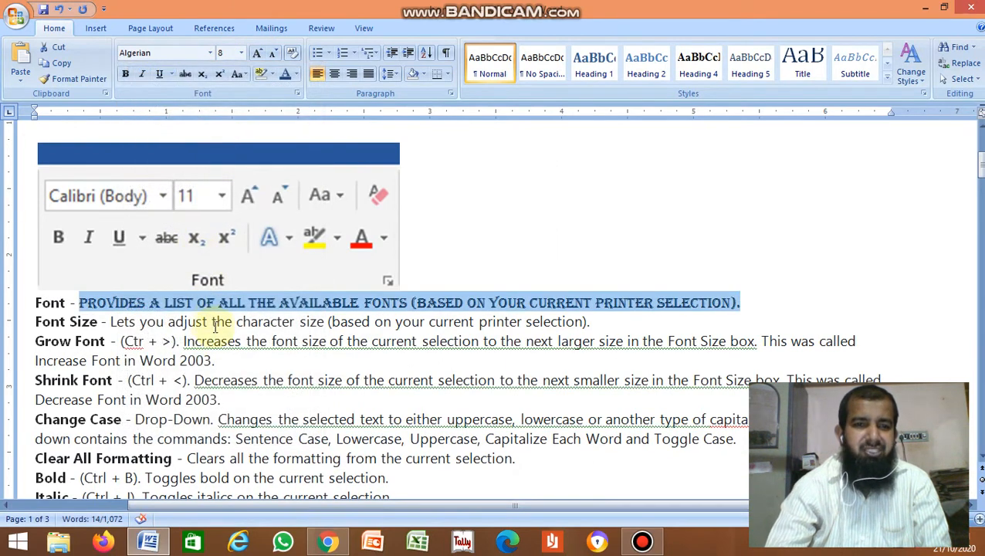
Try the Gigi and Aharoni fonts on the selected "Font" description sentence.
{"action": "left_click", "coordinate": [210, 54]}
{"action": "left_click_drag", "start_coordinate": [315, 89], "coordinate": [318, 194]}
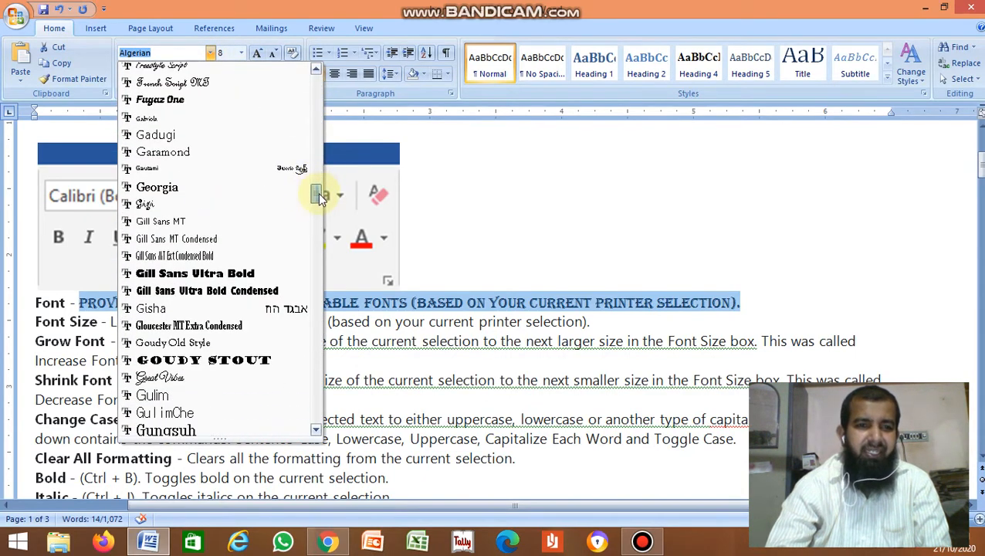
{"action": "left_click", "coordinate": [169, 207]}
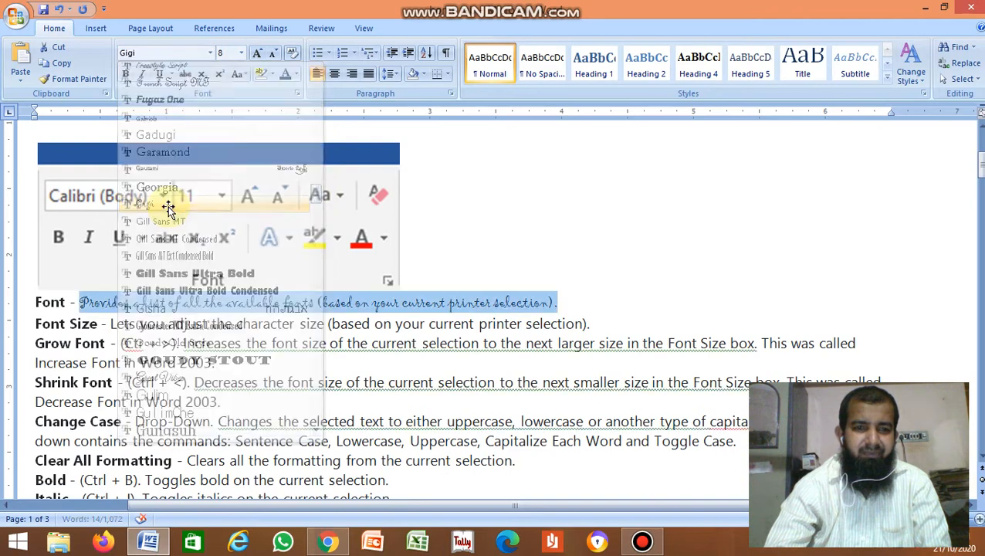
{"action": "left_click", "coordinate": [211, 52]}
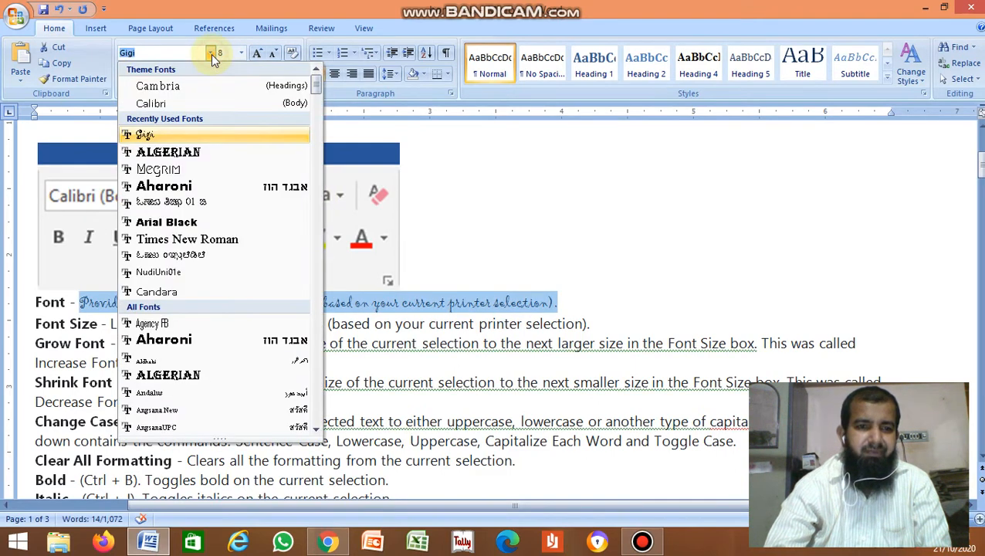
{"action": "left_click", "coordinate": [174, 348]}
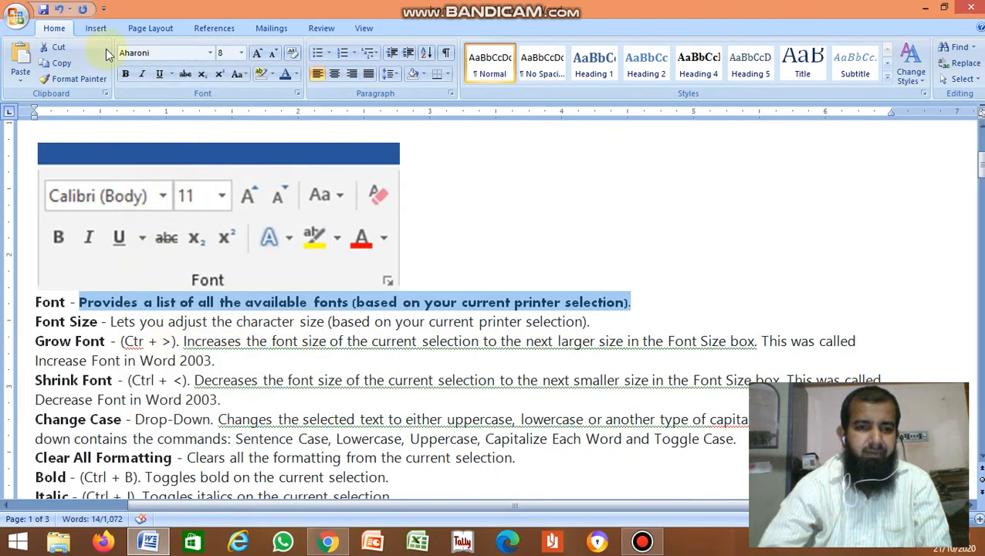
Set the "Font" description sentence to the Calibri (Body) theme font and deselect it.
{"action": "left_click", "coordinate": [211, 52]}
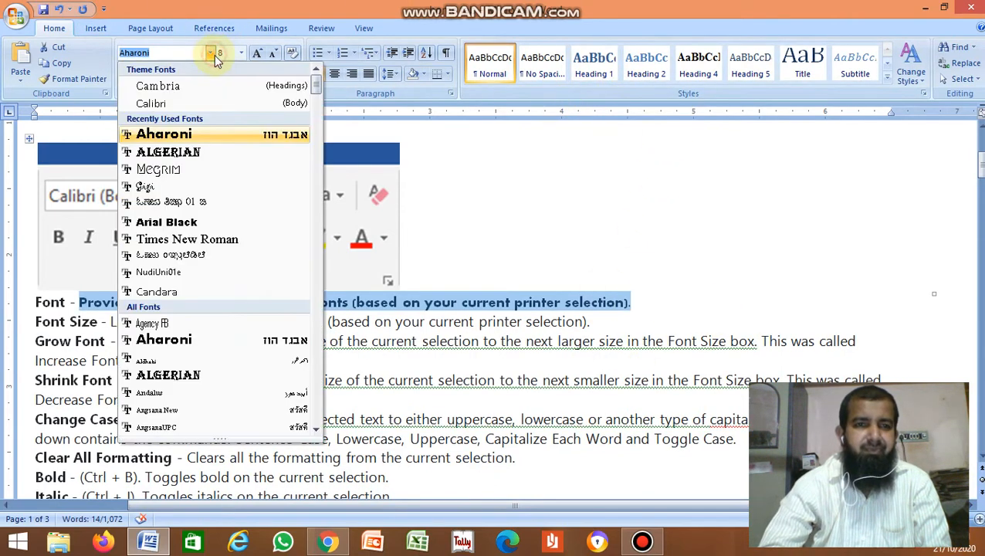
{"action": "left_click", "coordinate": [214, 98]}
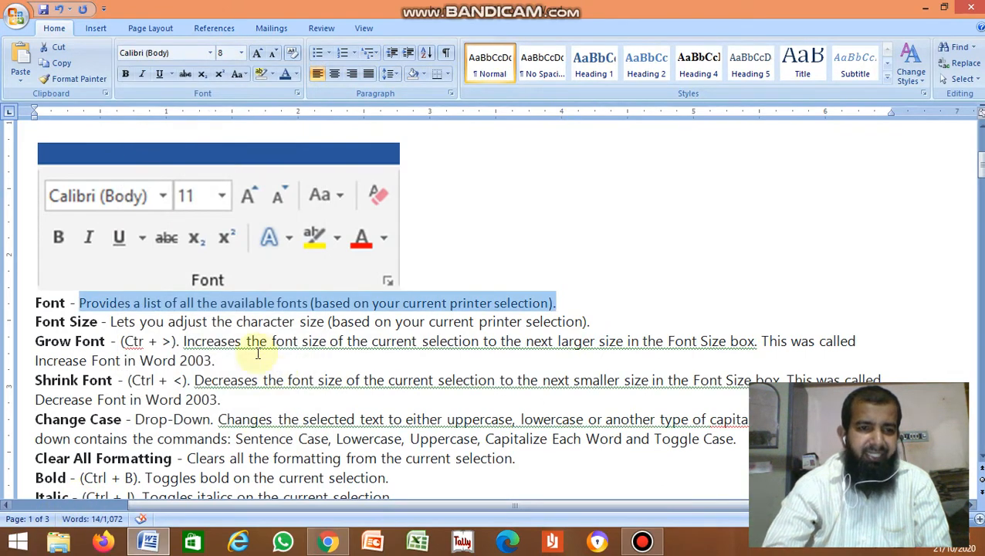
{"action": "left_click", "coordinate": [128, 322]}
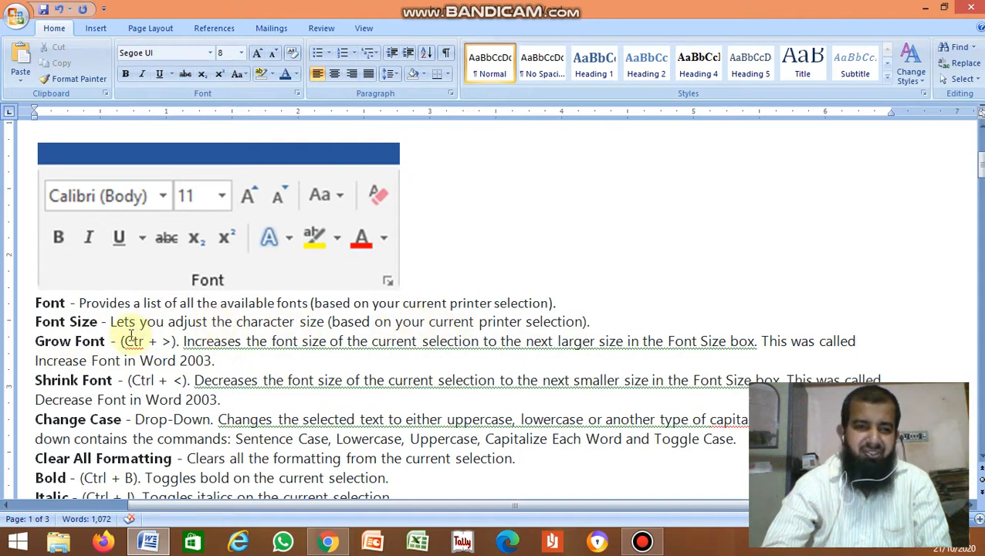
Set the description after the "Font Size" label to size 14, and reduce it to size 10.
{"action": "left_click_drag", "start_coordinate": [108, 320], "coordinate": [676, 322]}
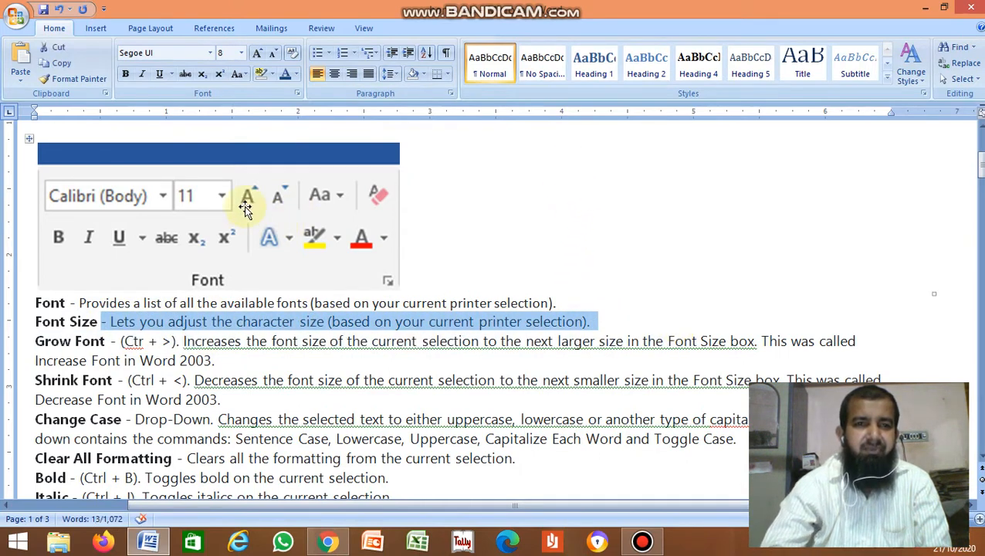
{"action": "left_click", "coordinate": [243, 54]}
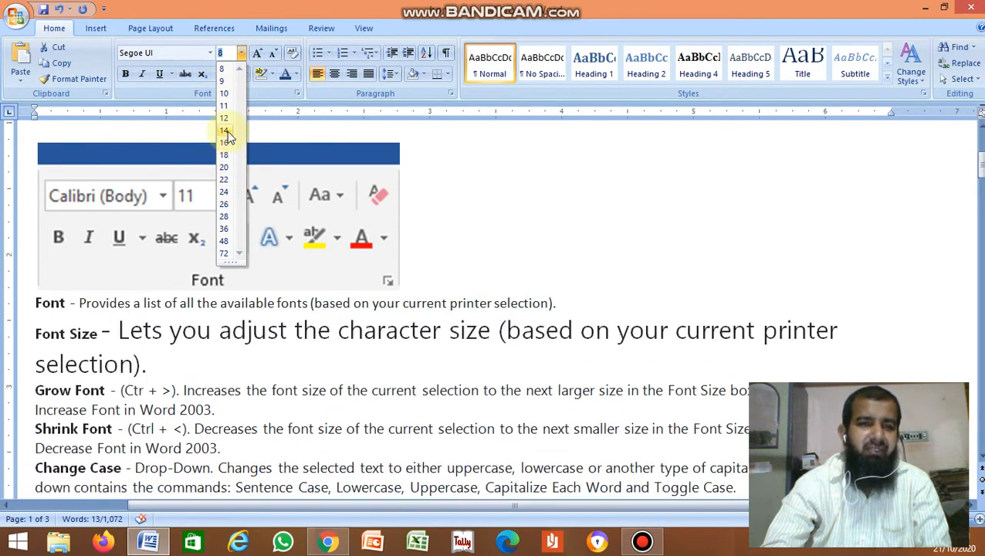
{"action": "left_click", "coordinate": [227, 130]}
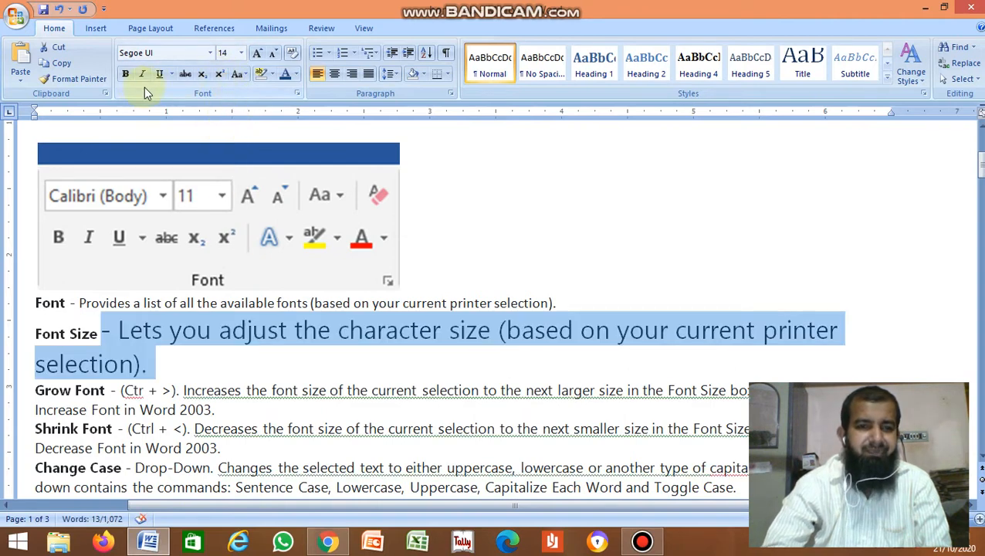
{"action": "left_click", "coordinate": [242, 53]}
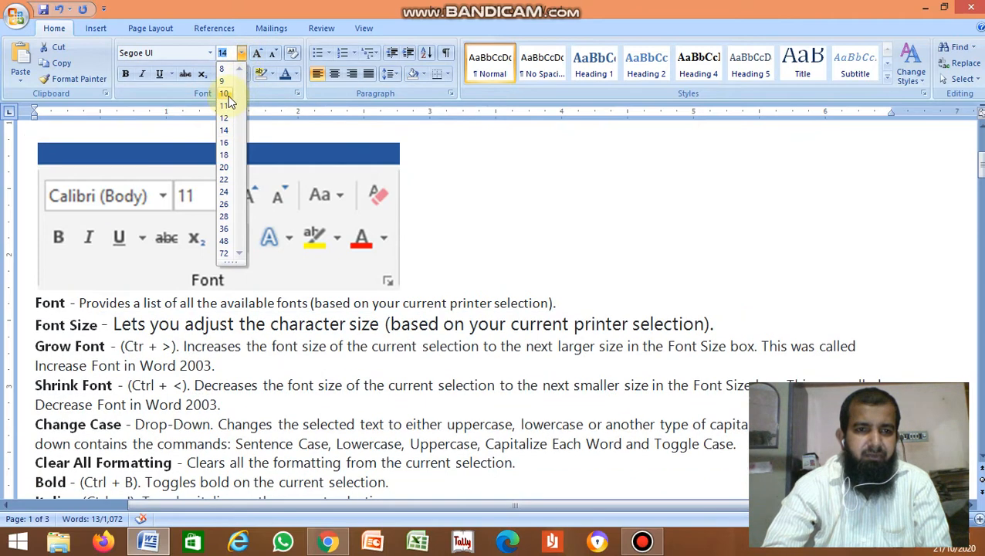
{"action": "left_click", "coordinate": [228, 96]}
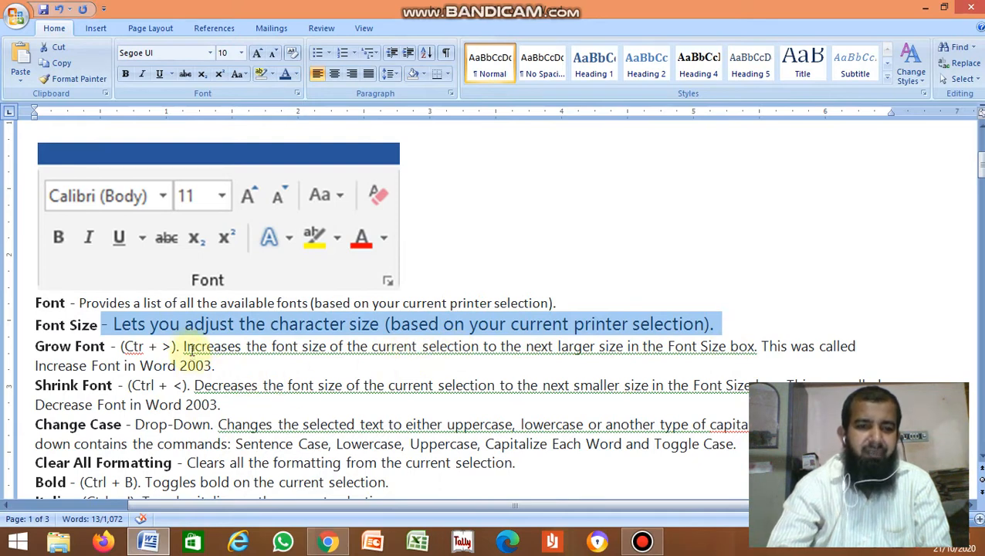
Enlarge the "Grow Font" description text to size 24 with repeated use of the Grow Font command.
{"action": "left_click_drag", "start_coordinate": [184, 345], "coordinate": [233, 364]}
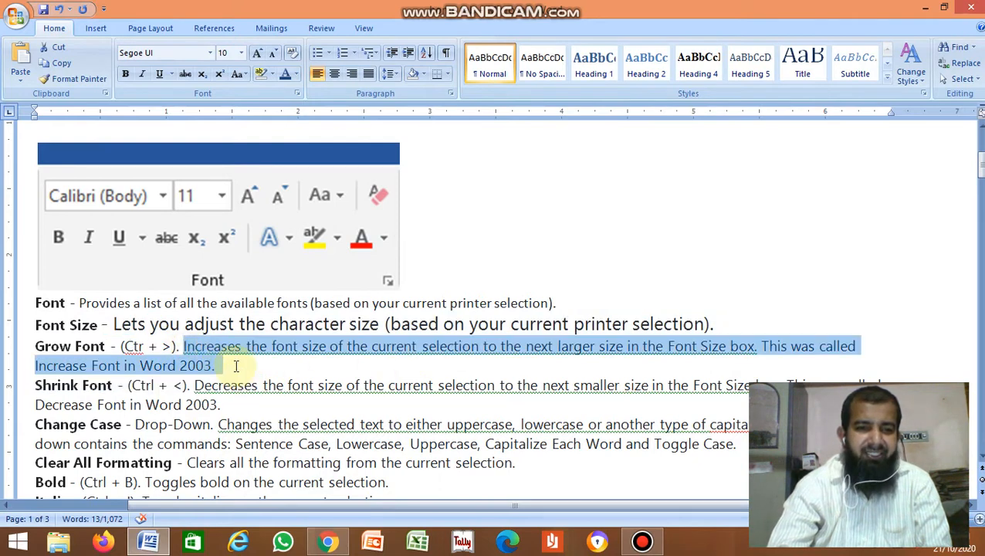
{"action": "left_click", "coordinate": [258, 57]}
{"action": "left_click", "coordinate": [258, 57]}
{"action": "left_click", "coordinate": [258, 57]}
{"action": "left_click", "coordinate": [257, 57]}
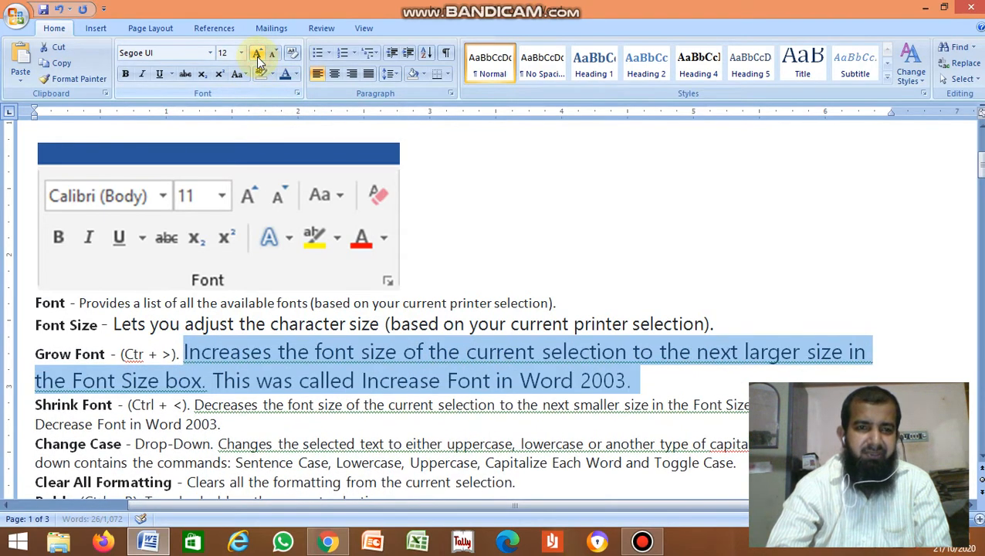
{"action": "left_click", "coordinate": [257, 56]}
{"action": "left_click", "coordinate": [257, 56]}
{"action": "left_click", "coordinate": [257, 57]}
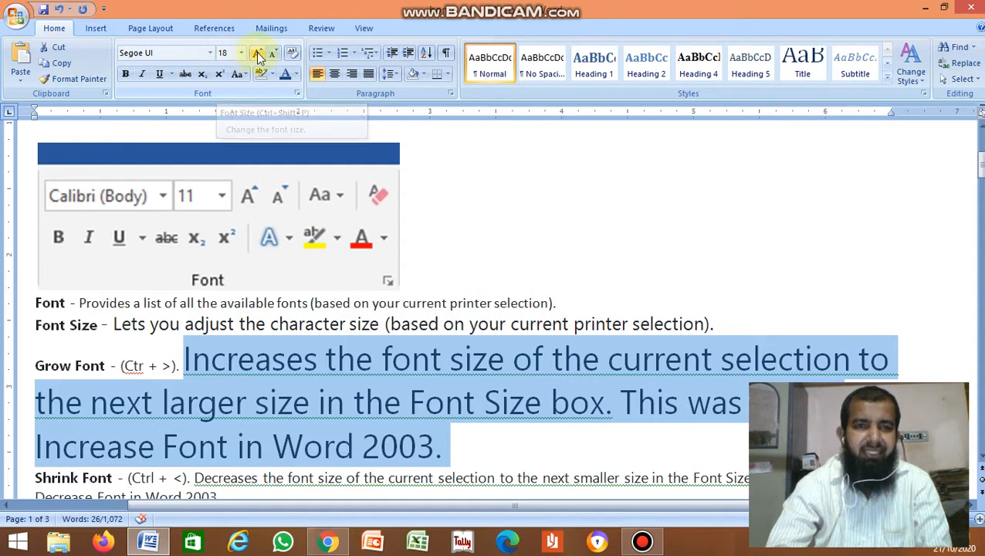
{"action": "left_click", "coordinate": [257, 54]}
{"action": "left_click", "coordinate": [257, 54]}
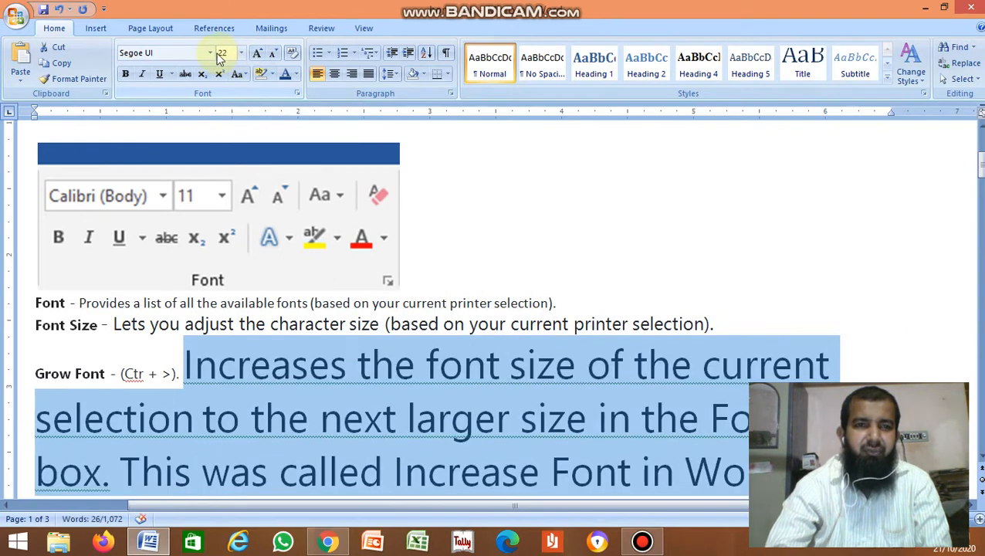
{"action": "left_click", "coordinate": [257, 56]}
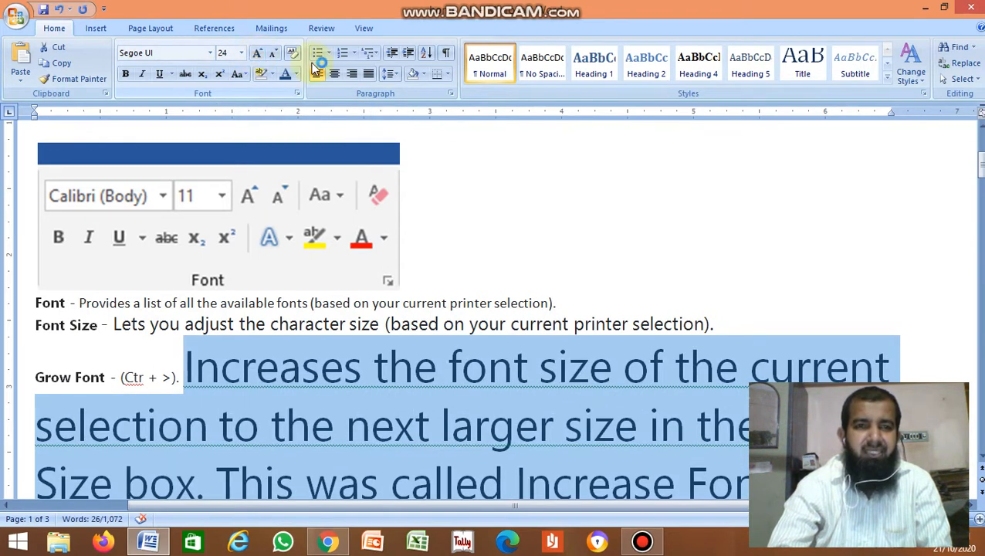
Reduce the "Grow Font" description text to size 12 with repeated use of the Shrink Font command.
{"action": "left_click", "coordinate": [981, 457]}
{"action": "left_click", "coordinate": [981, 457]}
{"action": "left_click", "coordinate": [982, 457]}
{"action": "left_click", "coordinate": [982, 457]}
{"action": "scroll", "coordinate": [982, 461], "scroll_direction": "down", "scroll_amount": 5}
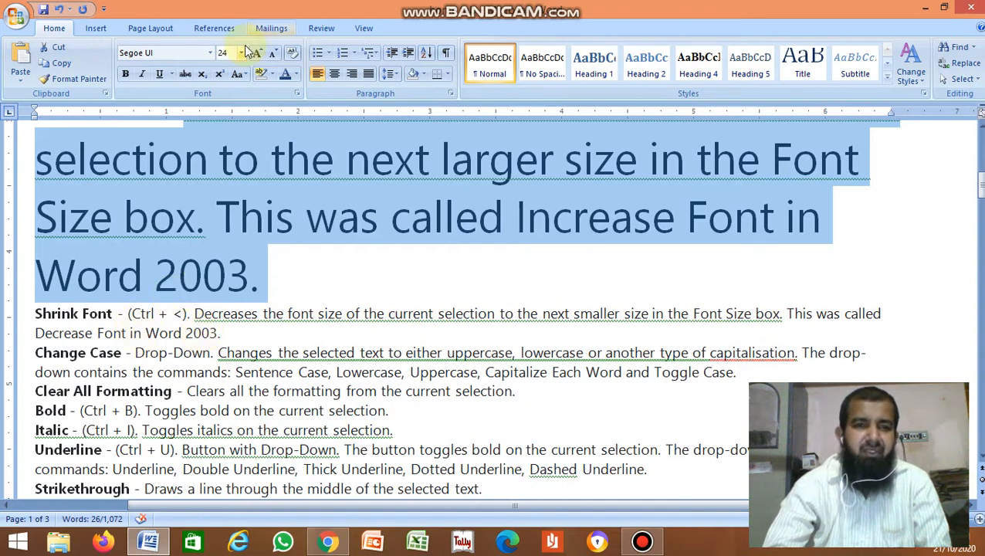
{"action": "left_click", "coordinate": [272, 54]}
{"action": "left_click", "coordinate": [273, 54]}
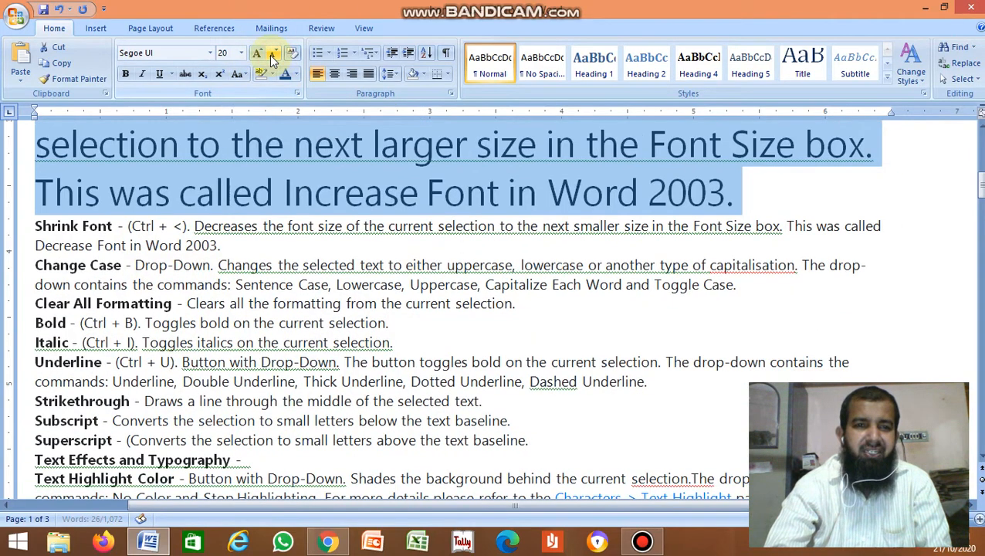
{"action": "left_click", "coordinate": [273, 54]}
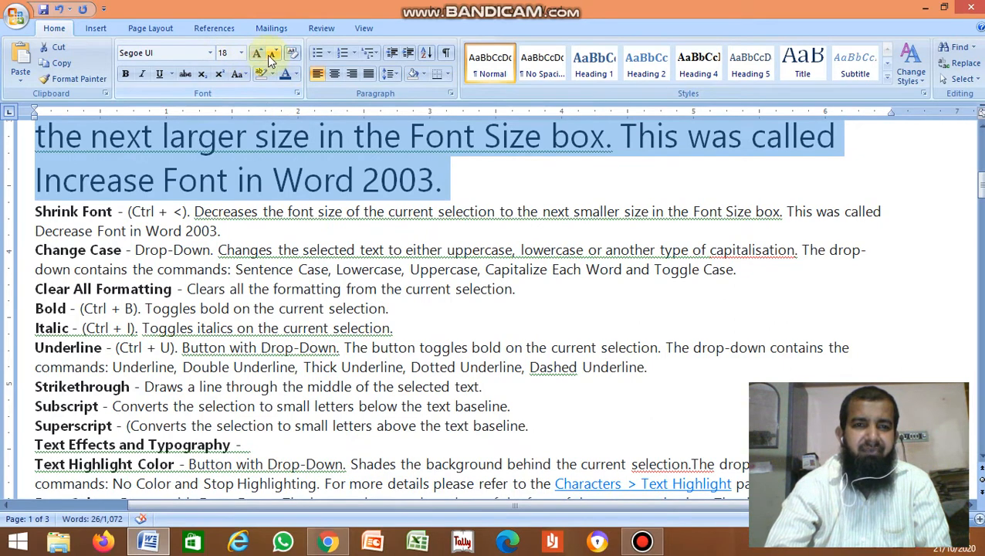
{"action": "left_click", "coordinate": [273, 54]}
{"action": "left_click", "coordinate": [273, 54]}
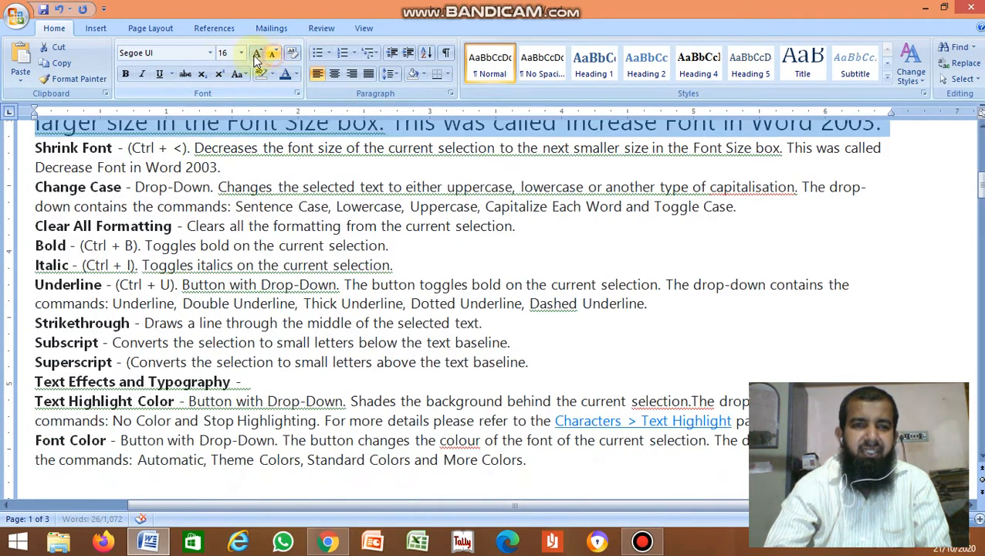
{"action": "left_click", "coordinate": [273, 57]}
{"action": "left_click", "coordinate": [273, 57]}
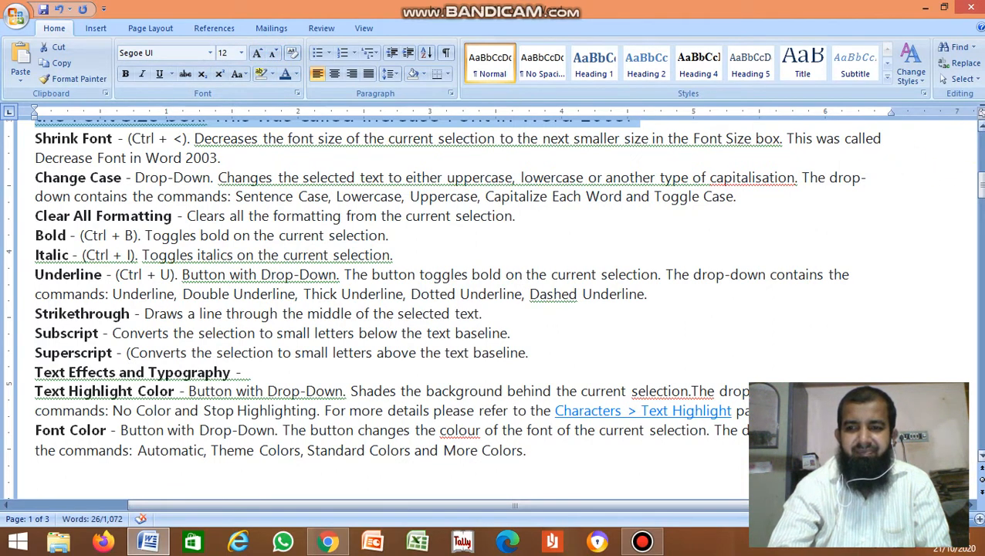
Convert the "Change Case" description, from "Changes the selected text" to "Toggle Case", to UPPERCASE.
{"action": "left_click", "coordinate": [981, 131]}
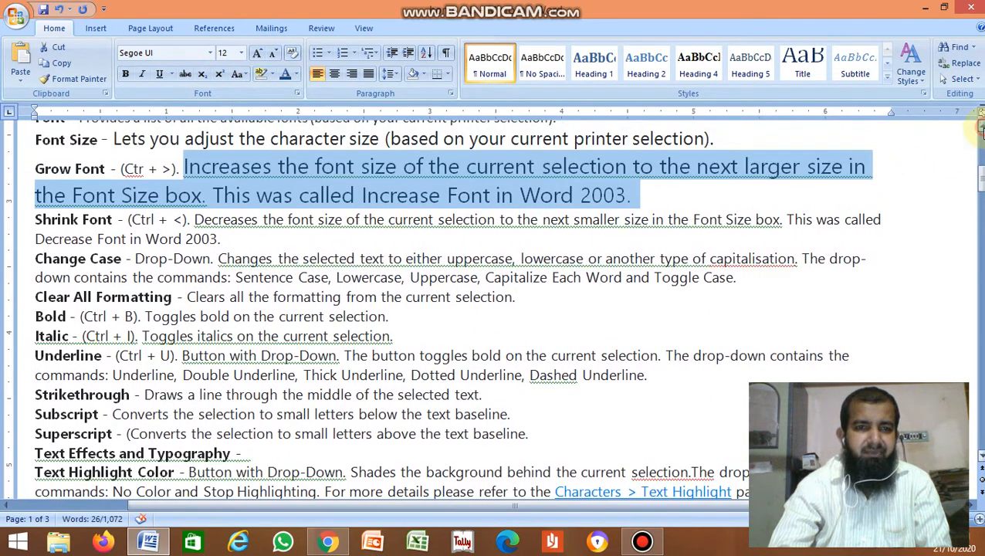
{"action": "left_click", "coordinate": [982, 131]}
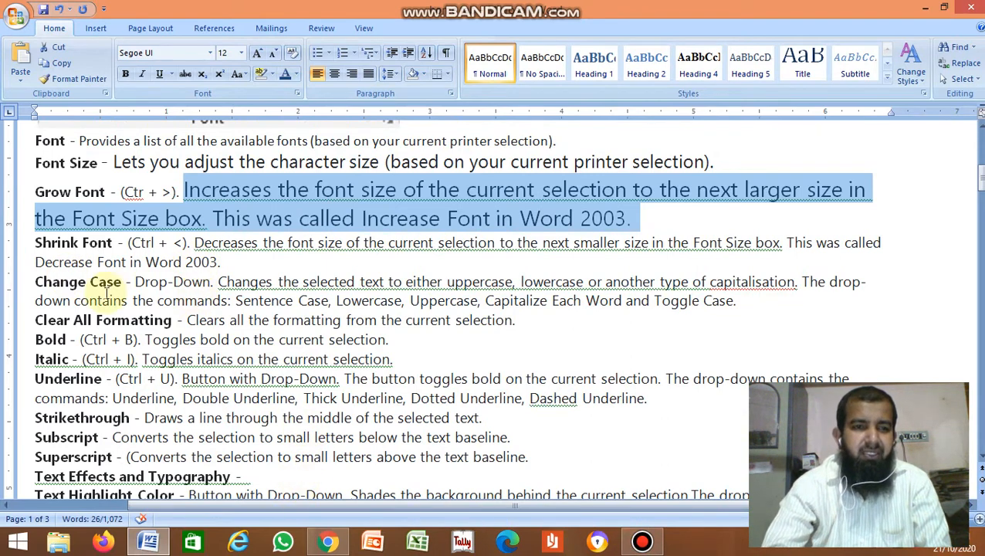
{"action": "left_click", "coordinate": [86, 282]}
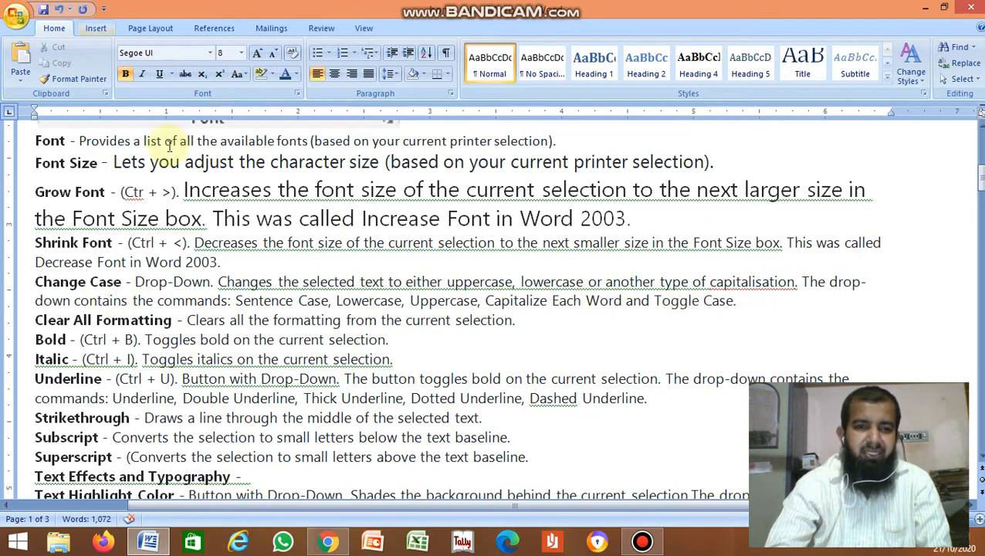
{"action": "left_click_drag", "start_coordinate": [218, 282], "coordinate": [747, 301]}
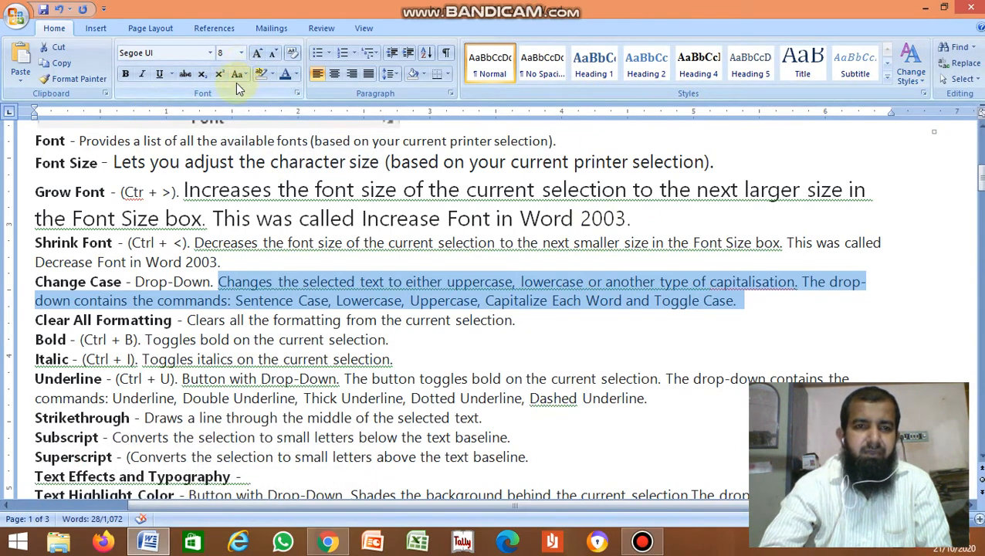
{"action": "left_click", "coordinate": [240, 76]}
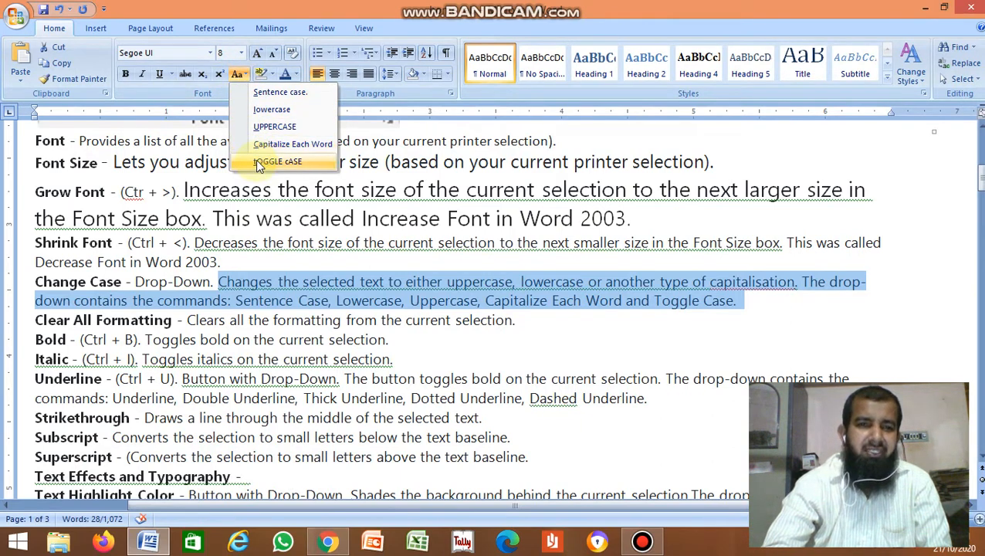
{"action": "left_click", "coordinate": [258, 126]}
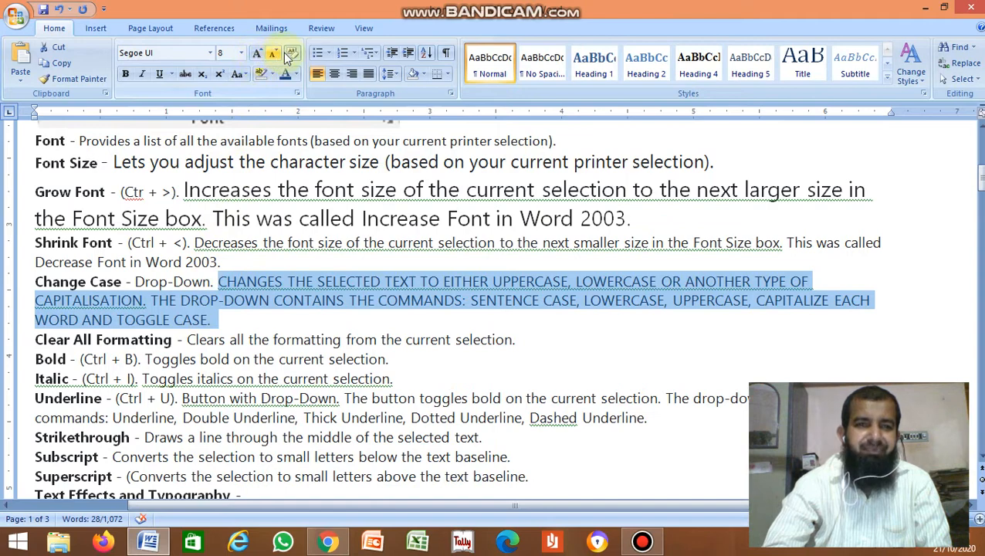
Change the selected "Change Case" description to lowercase, and convert it to Sentence case.
{"action": "left_click", "coordinate": [236, 74]}
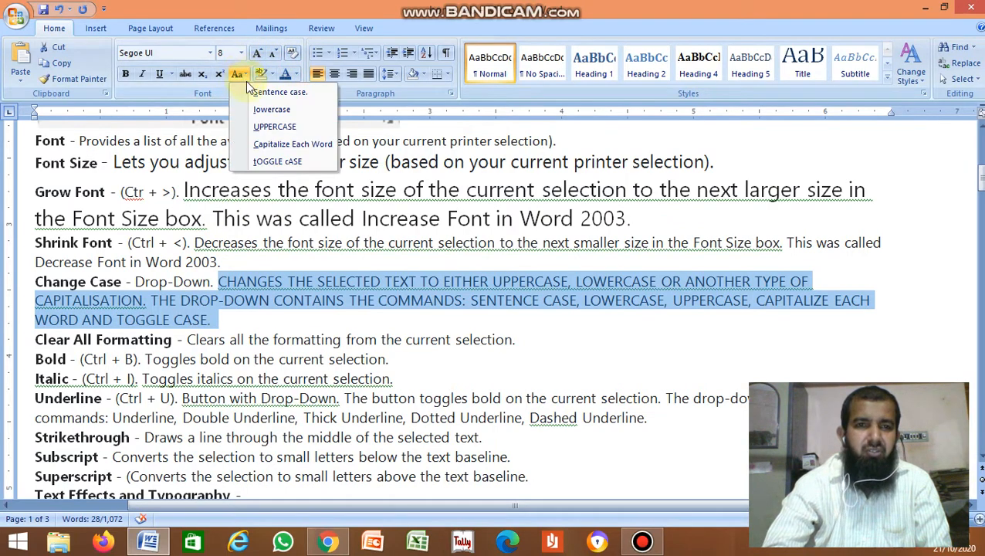
{"action": "left_click", "coordinate": [270, 109]}
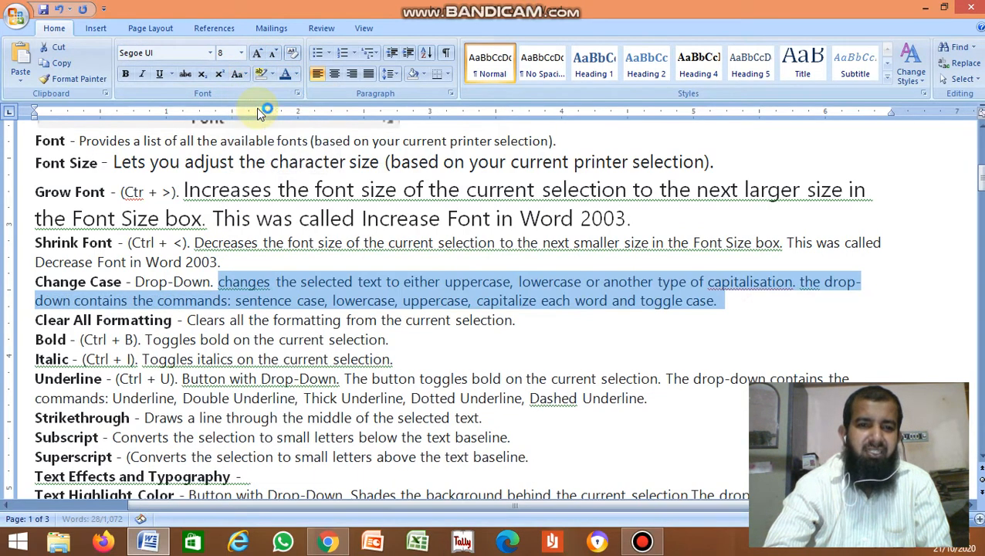
{"action": "left_click", "coordinate": [244, 77]}
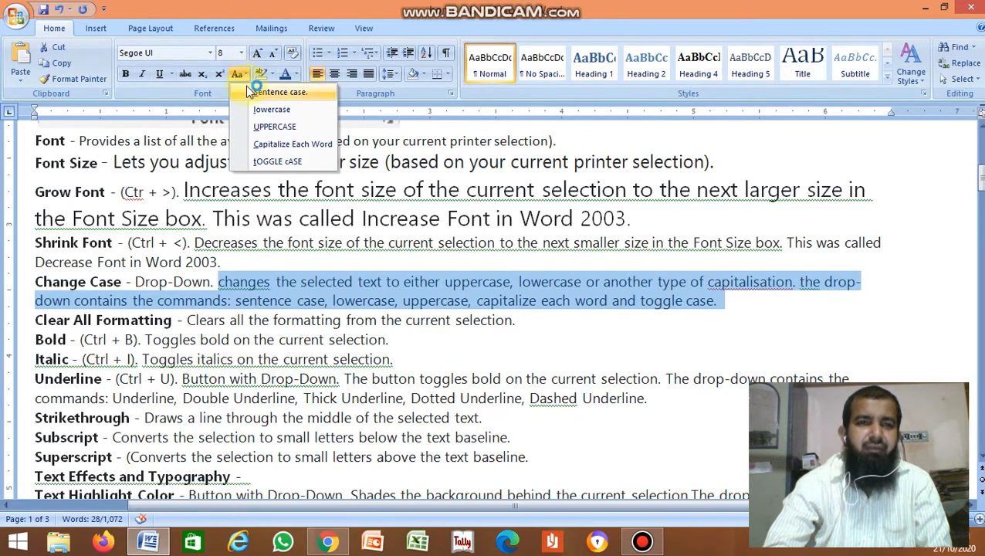
{"action": "left_click", "coordinate": [253, 93]}
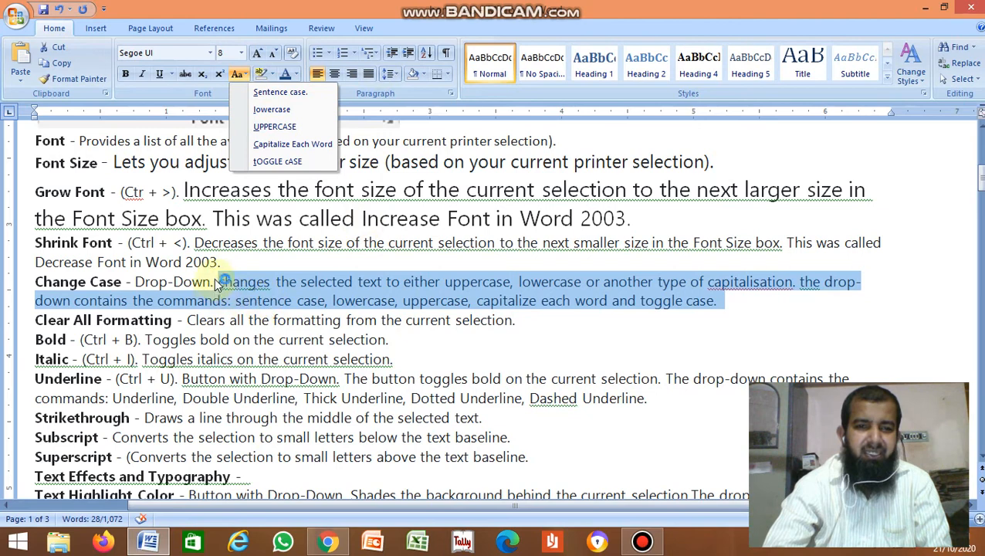
{"action": "left_click", "coordinate": [284, 92]}
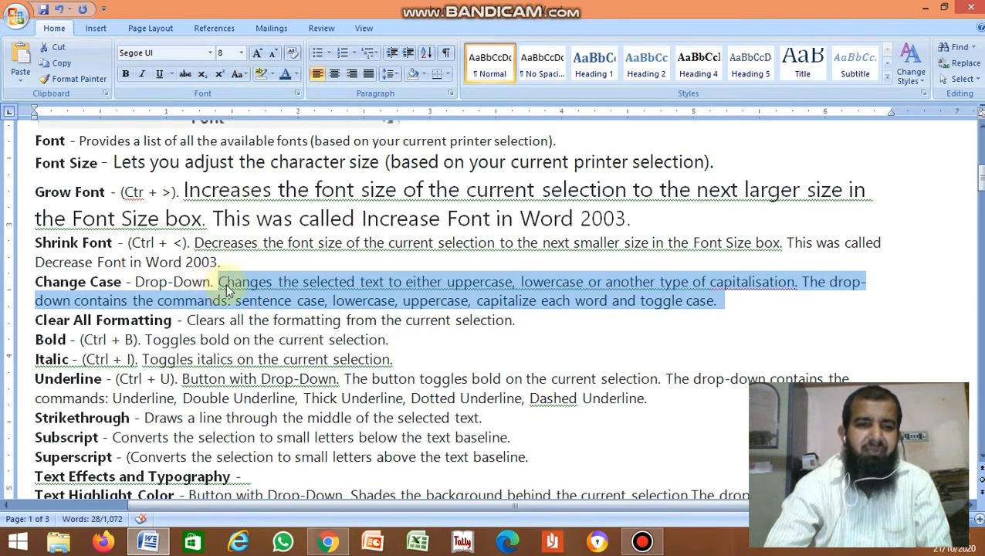
Apply Capitalize Each Word to the selected "Change Case" description, followed by tOGGLE cASE.
{"action": "left_click", "coordinate": [243, 78]}
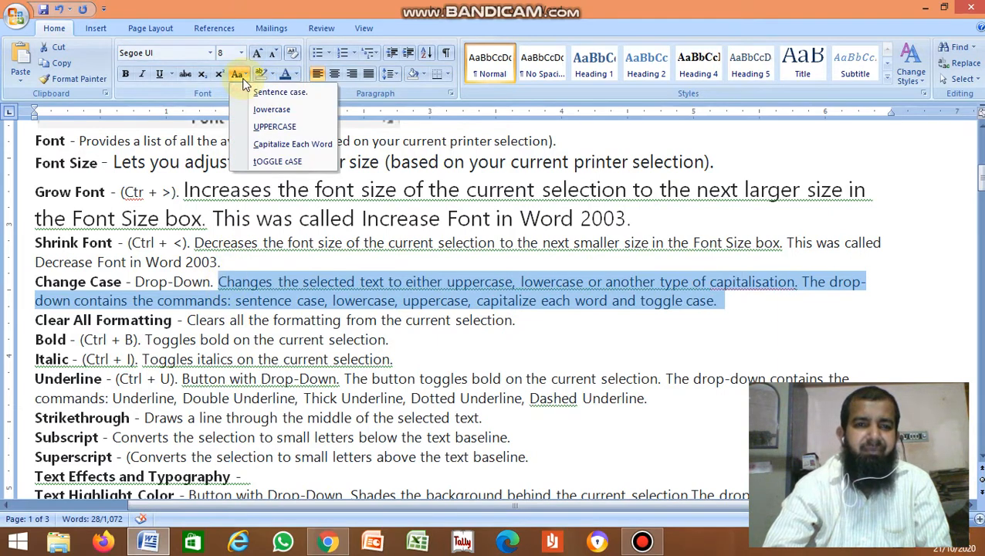
{"action": "left_click", "coordinate": [258, 143]}
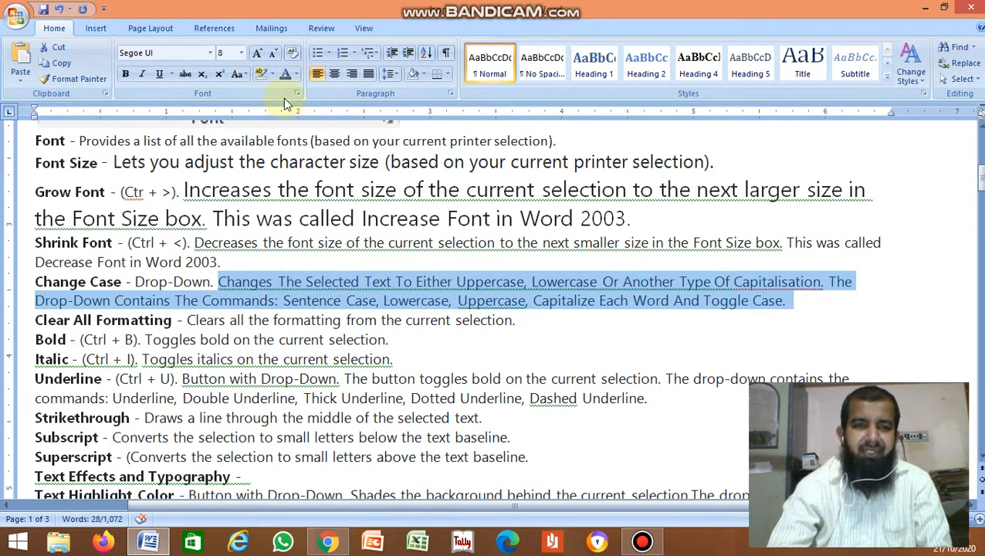
{"action": "left_click", "coordinate": [243, 74]}
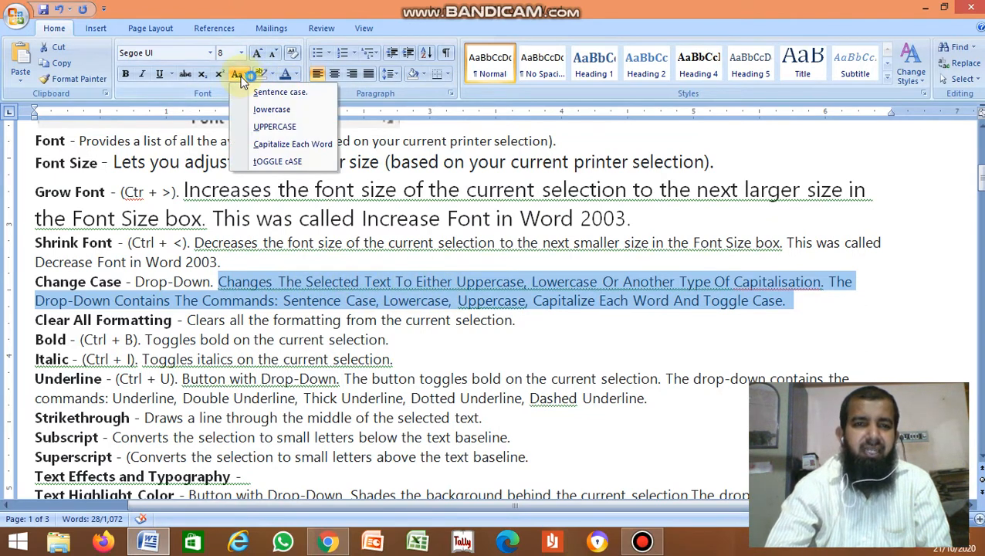
{"action": "left_click", "coordinate": [270, 162]}
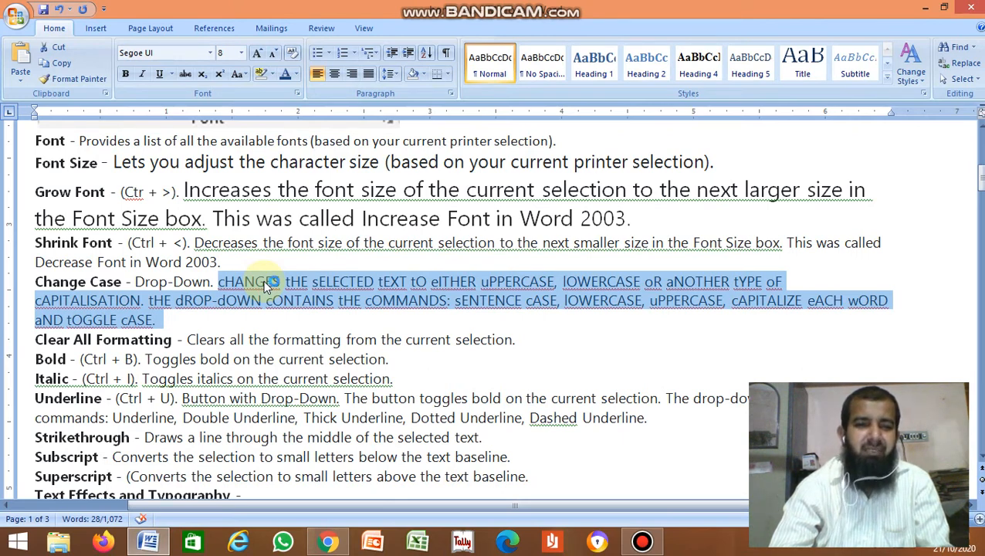
Switch the toggled "Change Case" description back to Capitalize Each Word, set it to Sentence case and deselect it.
{"action": "left_click", "coordinate": [246, 76]}
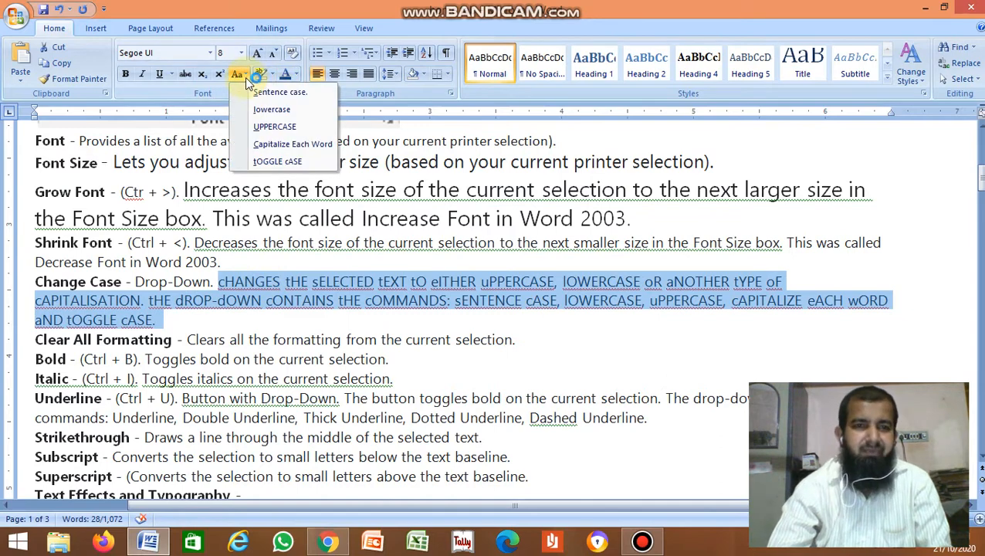
{"action": "left_click", "coordinate": [258, 147]}
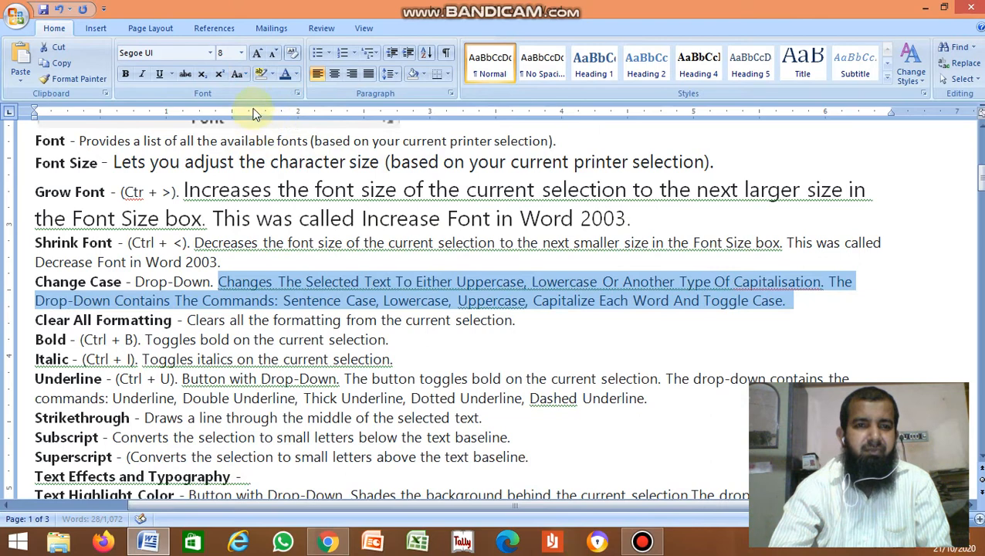
{"action": "left_click", "coordinate": [237, 74]}
{"action": "left_click", "coordinate": [260, 91]}
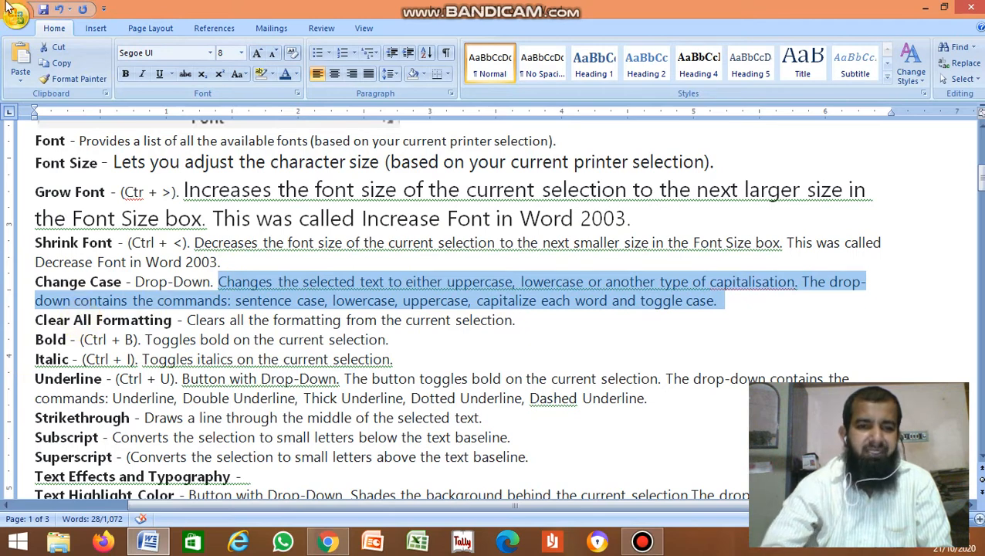
{"action": "left_click", "coordinate": [336, 301]}
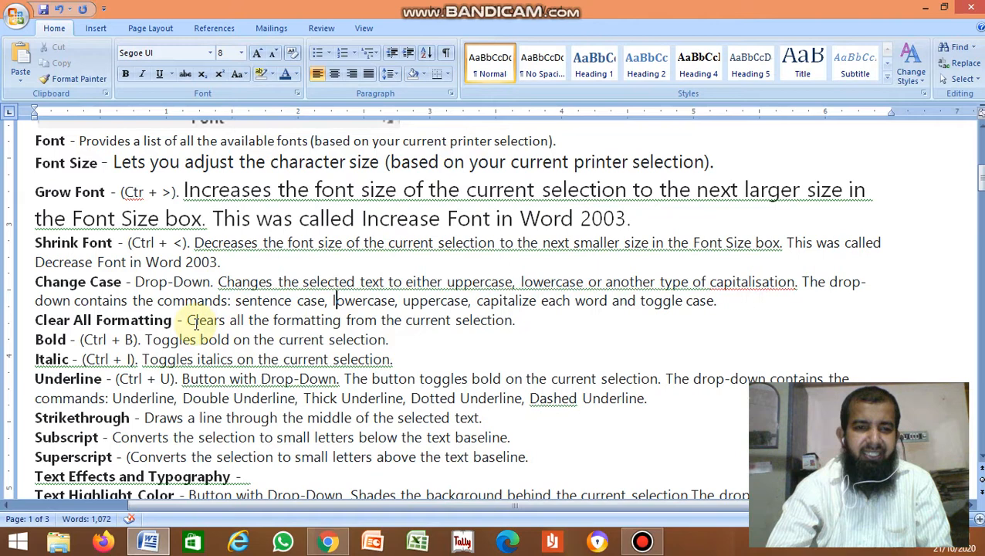
Format the "Clear All Formatting" description as bold, italic, underlined and struck through, and enlarge it to size 11.
{"action": "left_click_drag", "start_coordinate": [179, 319], "coordinate": [524, 321]}
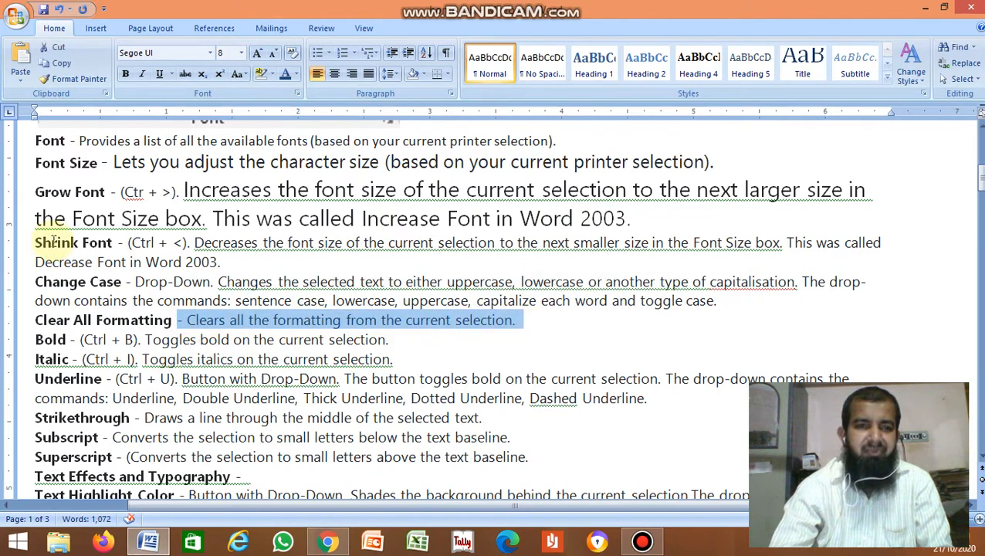
{"action": "left_click", "coordinate": [125, 74]}
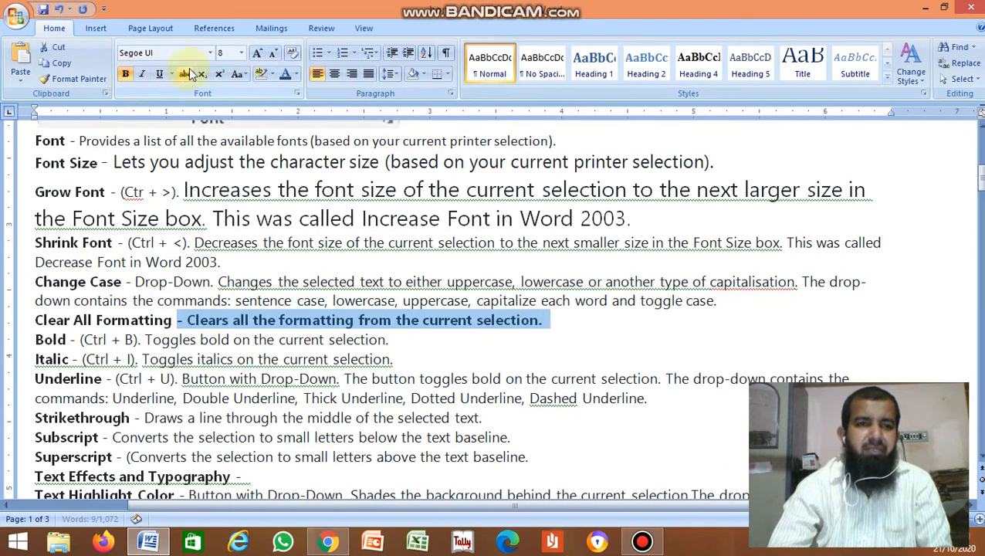
{"action": "left_click", "coordinate": [258, 55]}
{"action": "left_click", "coordinate": [258, 56]}
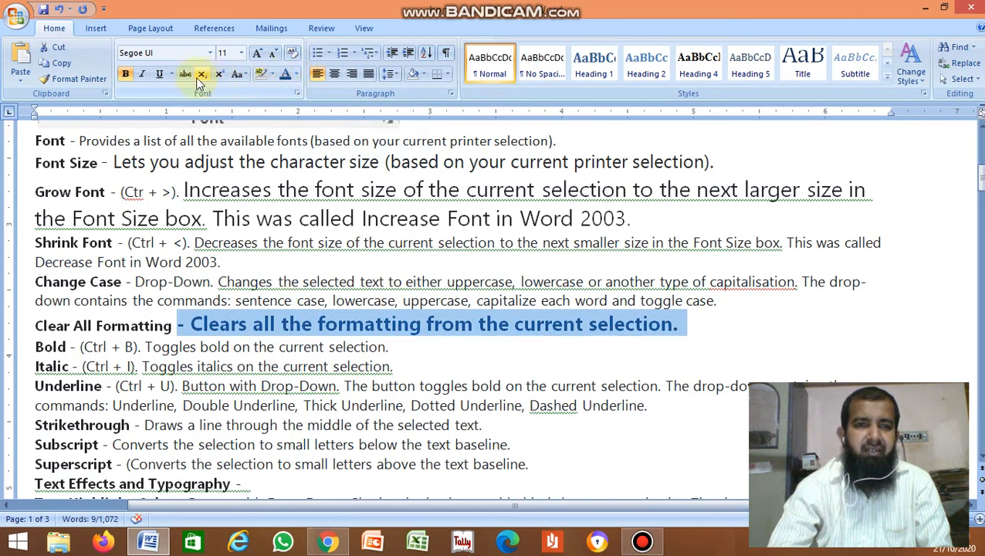
{"action": "left_click", "coordinate": [146, 77]}
{"action": "left_click", "coordinate": [160, 75]}
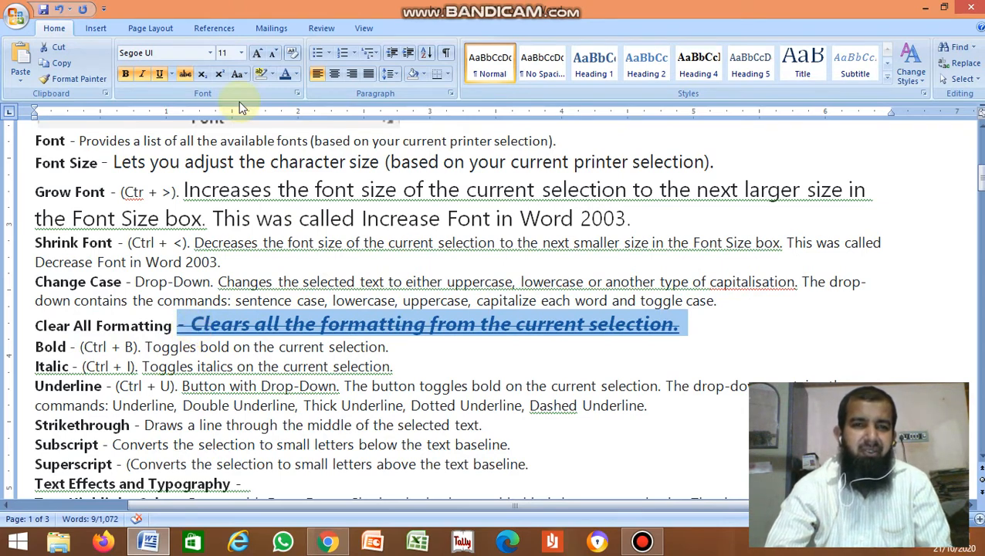
Clear all formatting from the selected "Clear All Formatting" description.
{"action": "left_click", "coordinate": [292, 57]}
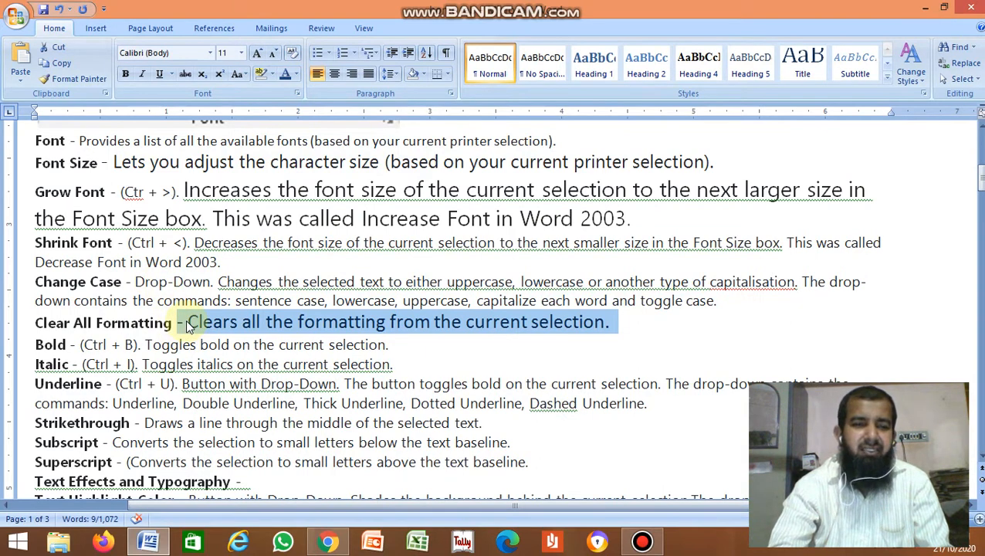
{"action": "left_click_drag", "start_coordinate": [187, 324], "coordinate": [177, 322]}
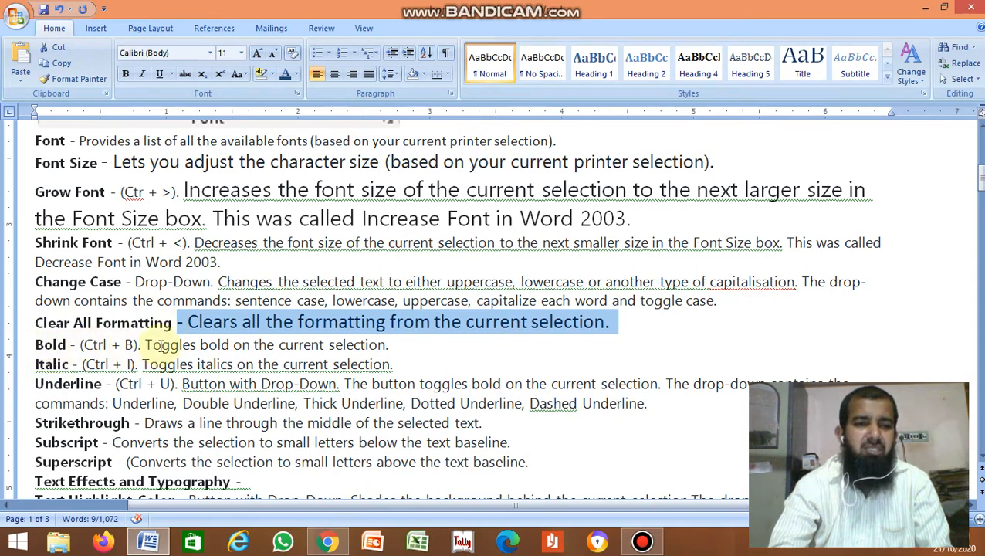
Make the sentence "Toggles bold on the current selection." after the "Bold" label bold.
{"action": "left_click_drag", "start_coordinate": [144, 345], "coordinate": [392, 364]}
{"action": "left_click", "coordinate": [329, 397]}
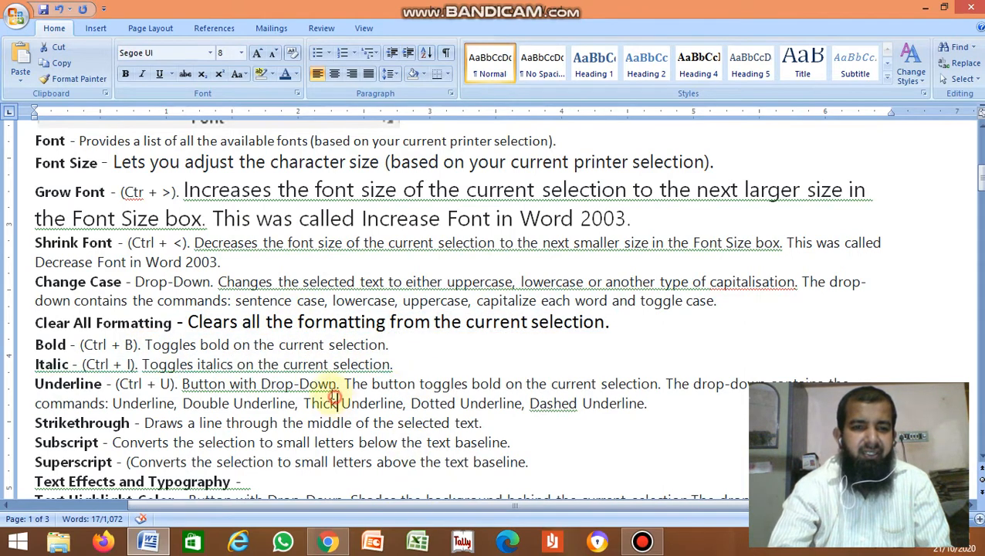
{"action": "left_click_drag", "start_coordinate": [144, 345], "coordinate": [390, 345]}
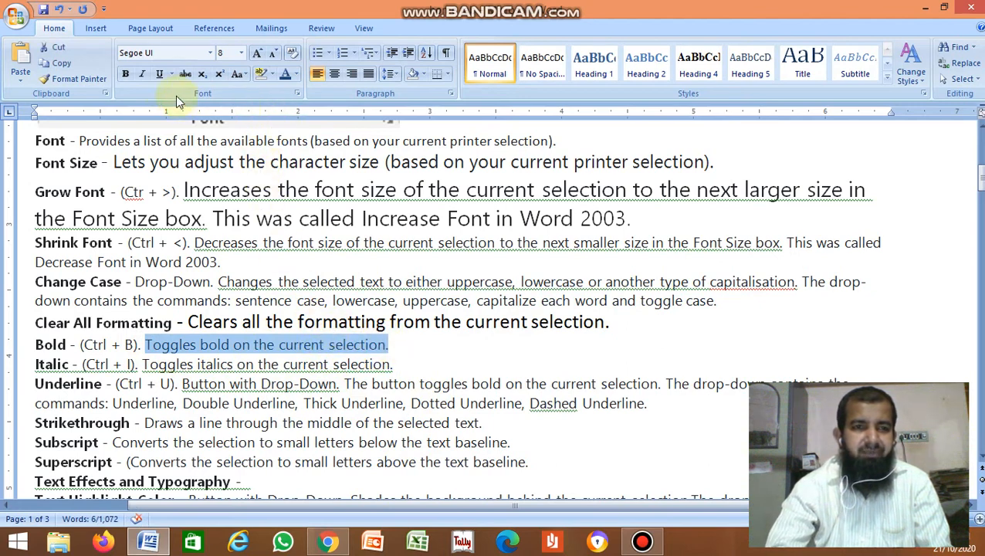
{"action": "left_click", "coordinate": [124, 74]}
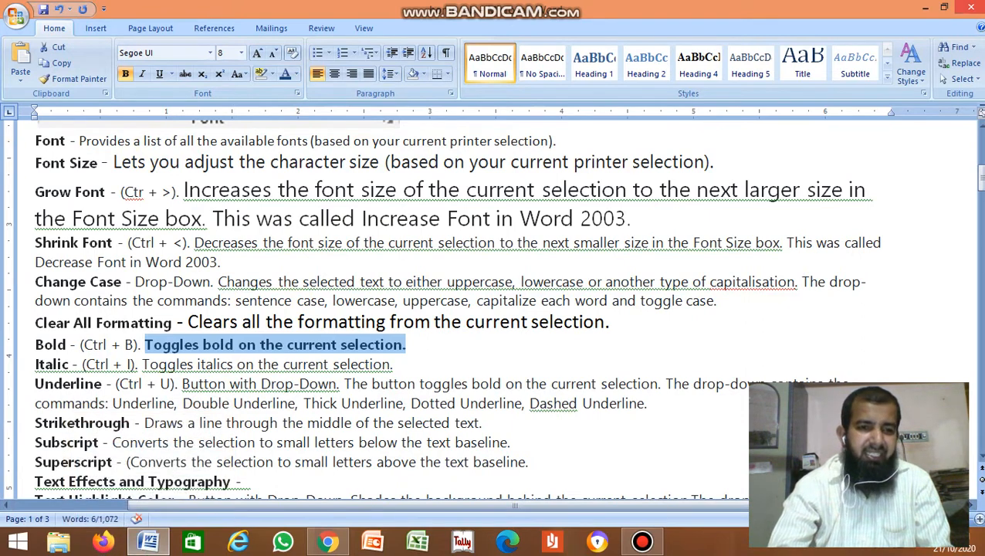
Italicize the sentence "Toggles italics on the current selection." after the "Italic" label.
{"action": "left_click", "coordinate": [142, 364]}
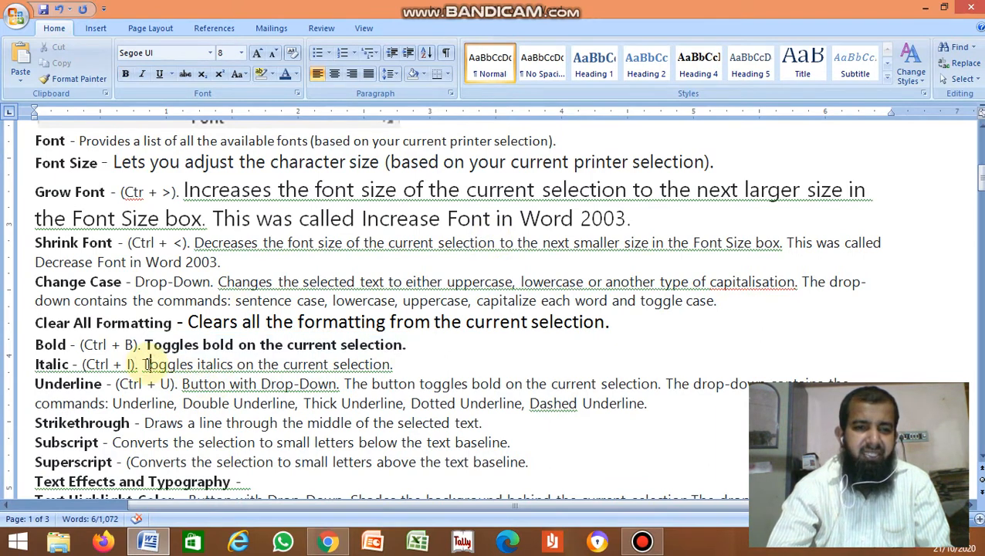
{"action": "left_click_drag", "start_coordinate": [144, 364], "coordinate": [400, 366]}
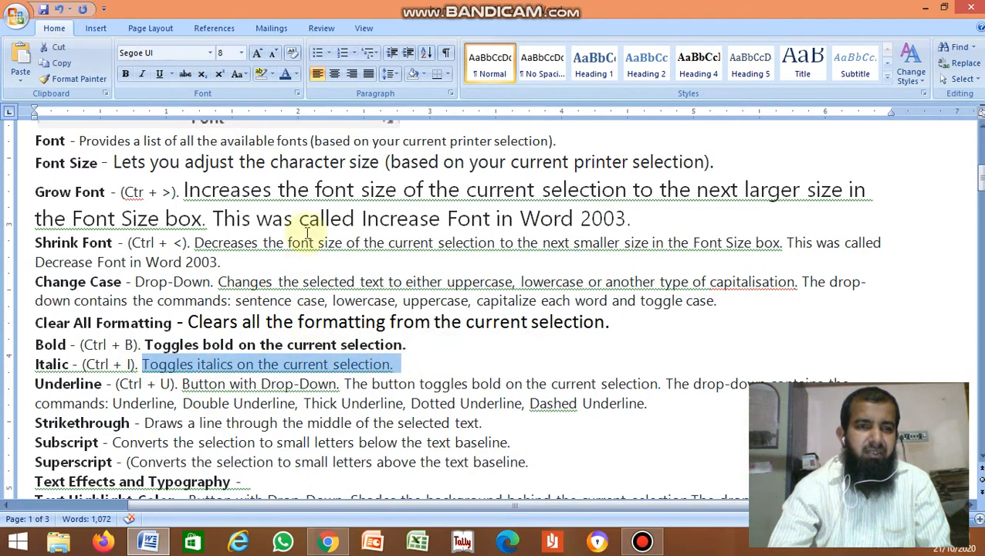
{"action": "left_click", "coordinate": [141, 76]}
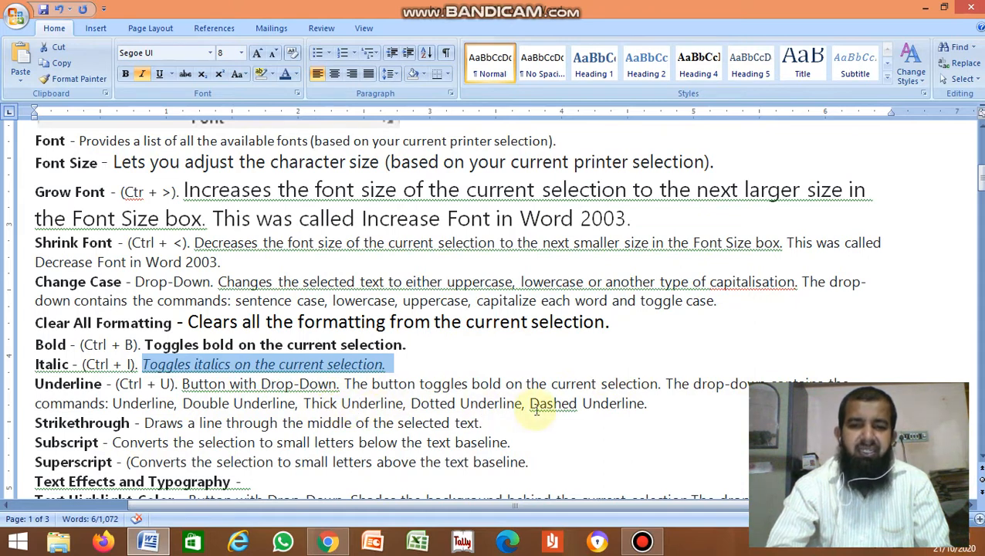
Underline the "Underline" description, from "Button with Drop-Down" to "Dashed Underline", and deselect it.
{"action": "left_click_drag", "start_coordinate": [184, 384], "coordinate": [741, 409]}
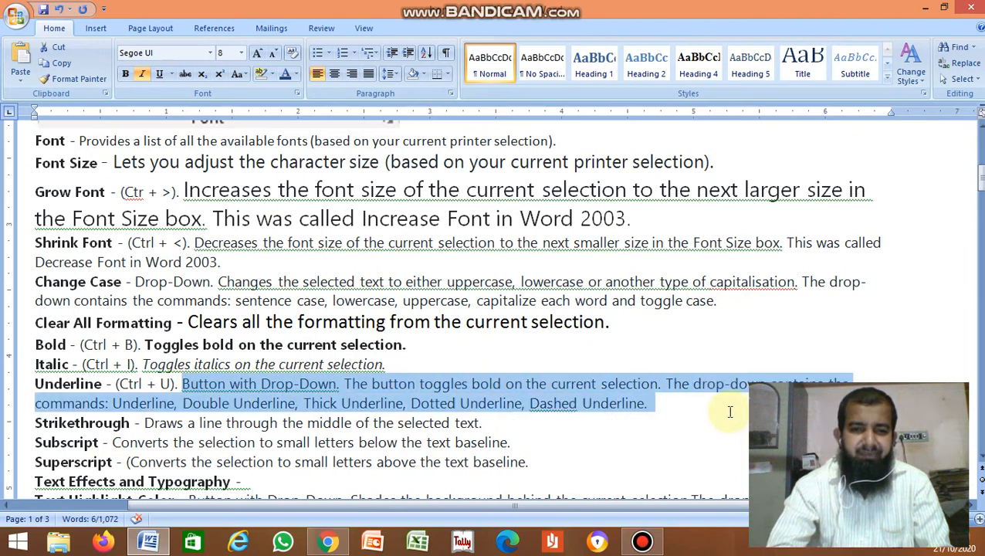
{"action": "left_click", "coordinate": [160, 75]}
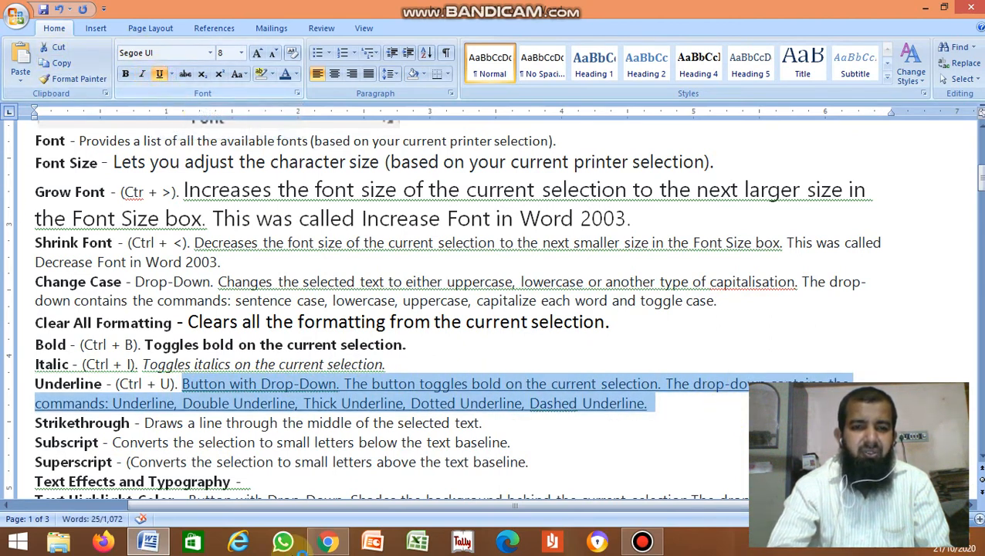
{"action": "left_click", "coordinate": [253, 441]}
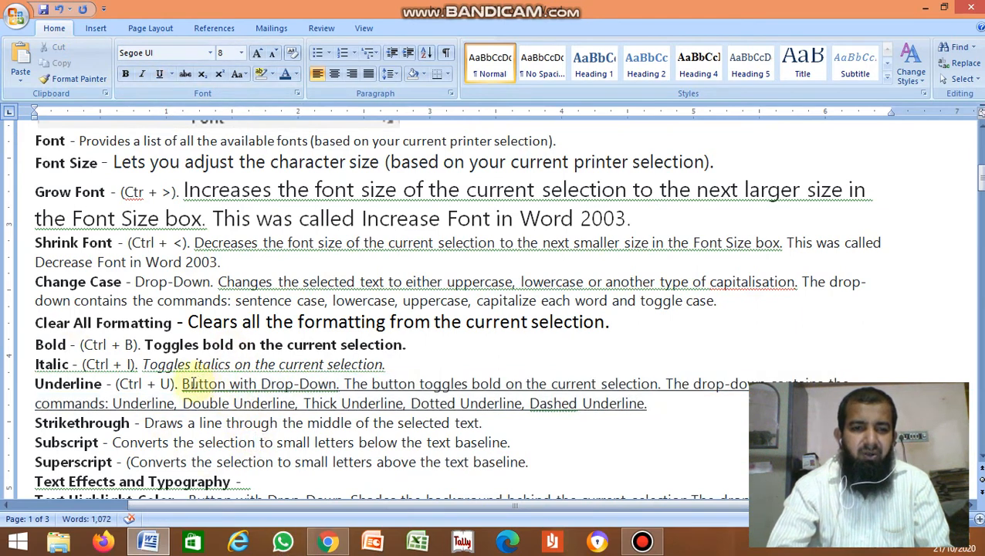
Apply the dashed underline style to the "Underline" description, from "Button with Drop-Down" to "Dashed Underline", and deselect it.
{"action": "left_click_drag", "start_coordinate": [184, 383], "coordinate": [661, 397]}
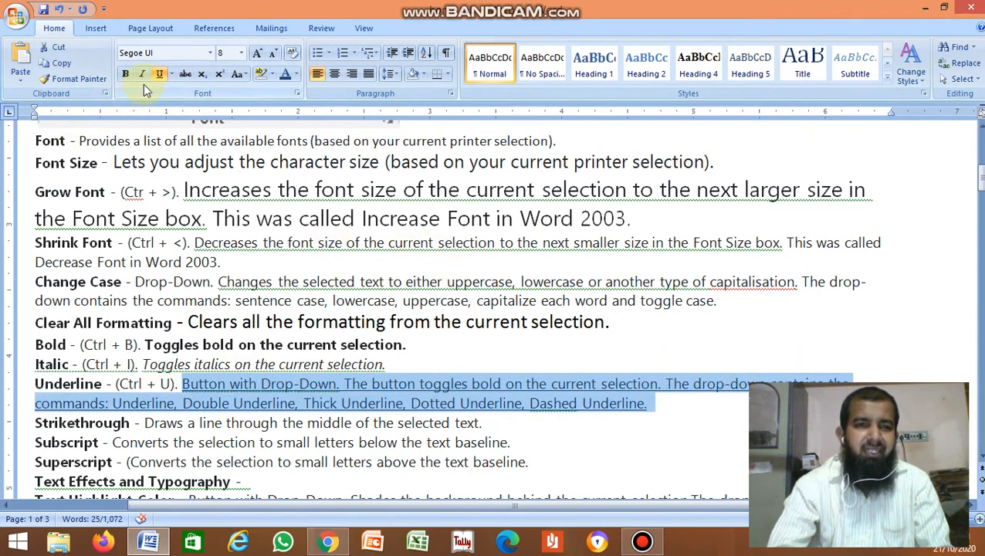
{"action": "left_click", "coordinate": [173, 73]}
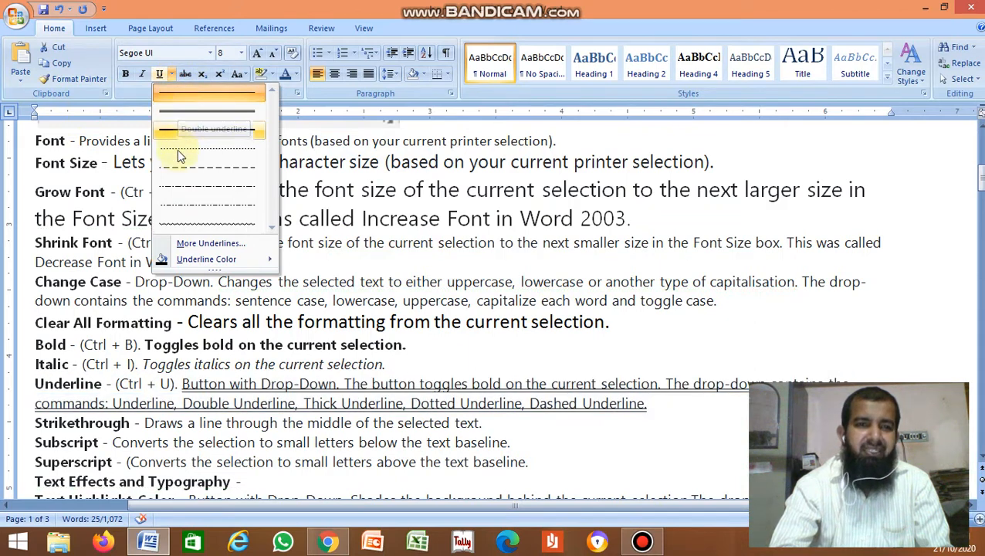
{"action": "left_click", "coordinate": [179, 224]}
{"action": "left_click", "coordinate": [186, 171]}
{"action": "left_click", "coordinate": [607, 462]}
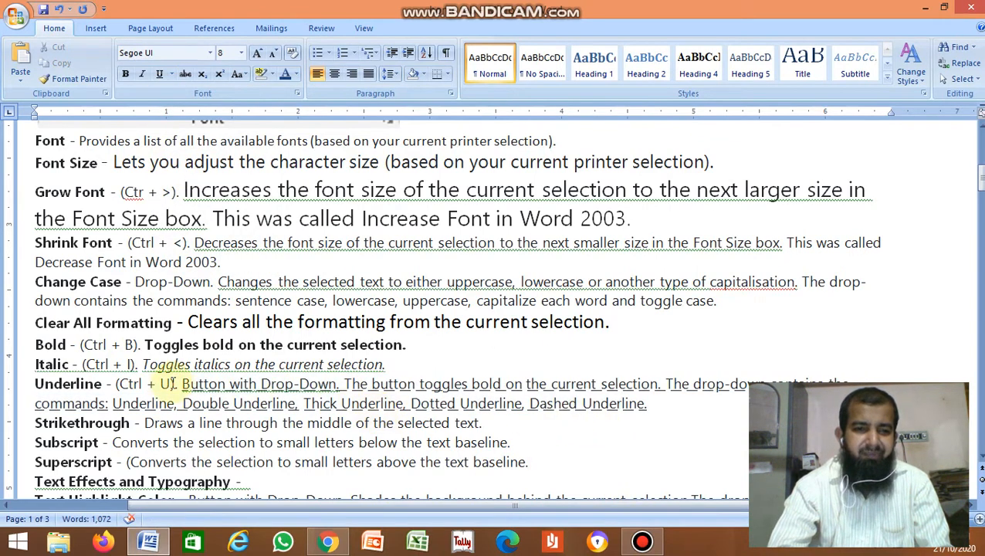
Change the "Underline" description's underline style to a single solid line and deselect the text.
{"action": "left_click_drag", "start_coordinate": [183, 383], "coordinate": [664, 402]}
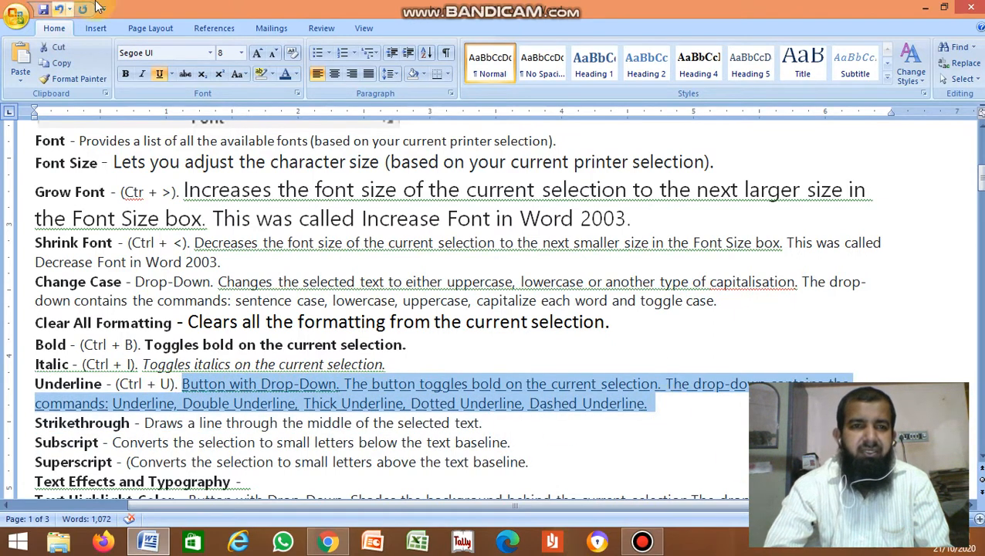
{"action": "left_click", "coordinate": [171, 74]}
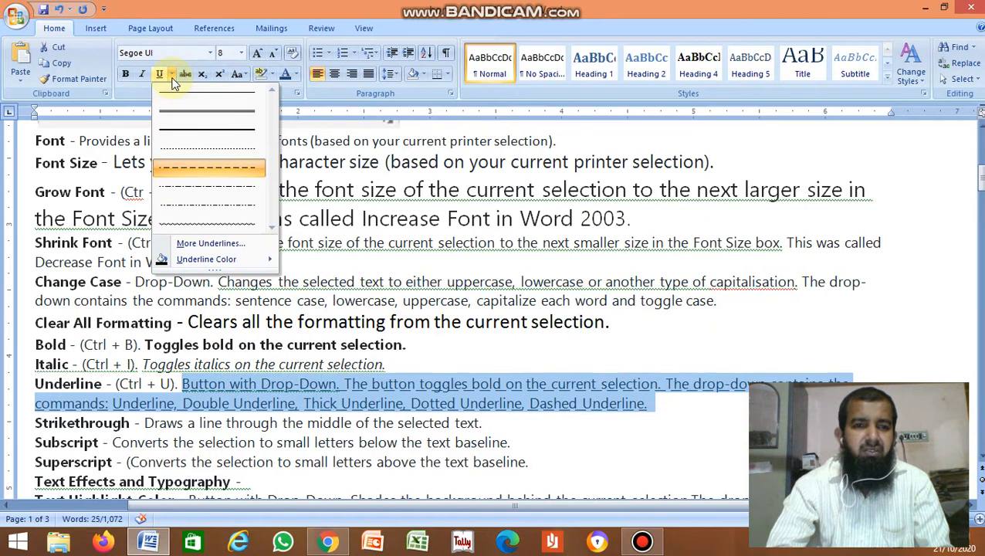
{"action": "left_click", "coordinate": [155, 76]}
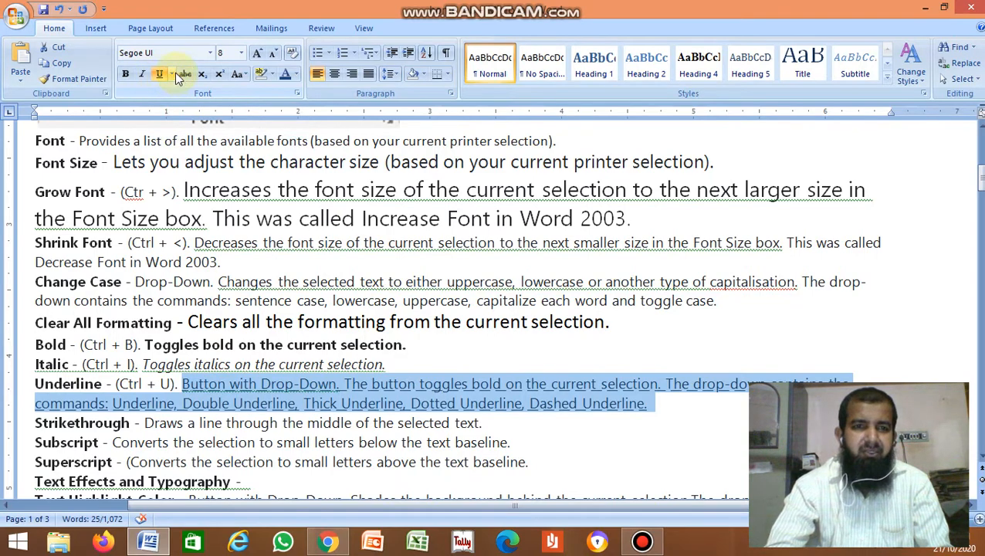
{"action": "left_click", "coordinate": [175, 73]}
{"action": "left_click", "coordinate": [173, 88]}
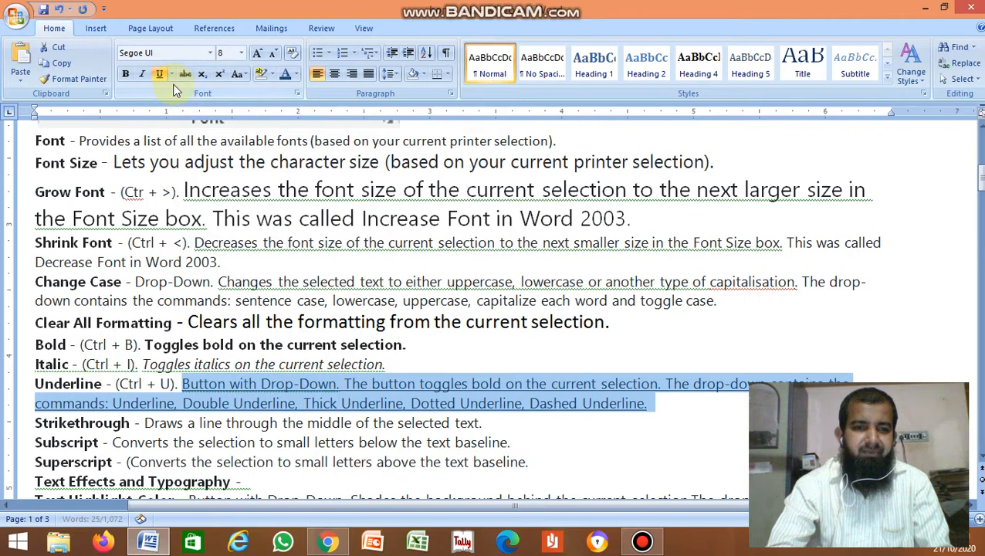
{"action": "left_click", "coordinate": [204, 404]}
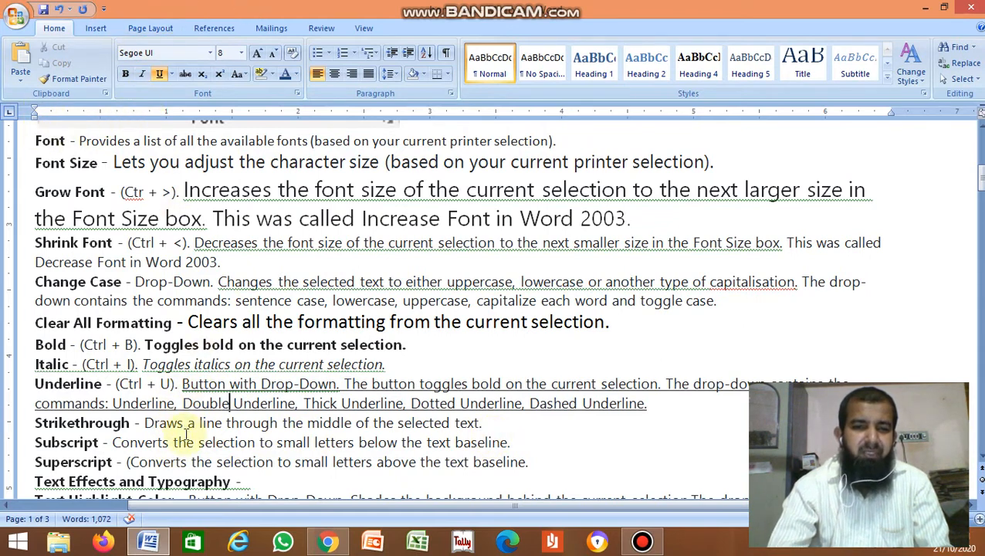
Strike through the sentence "Draws a line through the middle of the selected text." after the "Strikethrough" label.
{"action": "left_click_drag", "start_coordinate": [145, 425], "coordinate": [535, 421]}
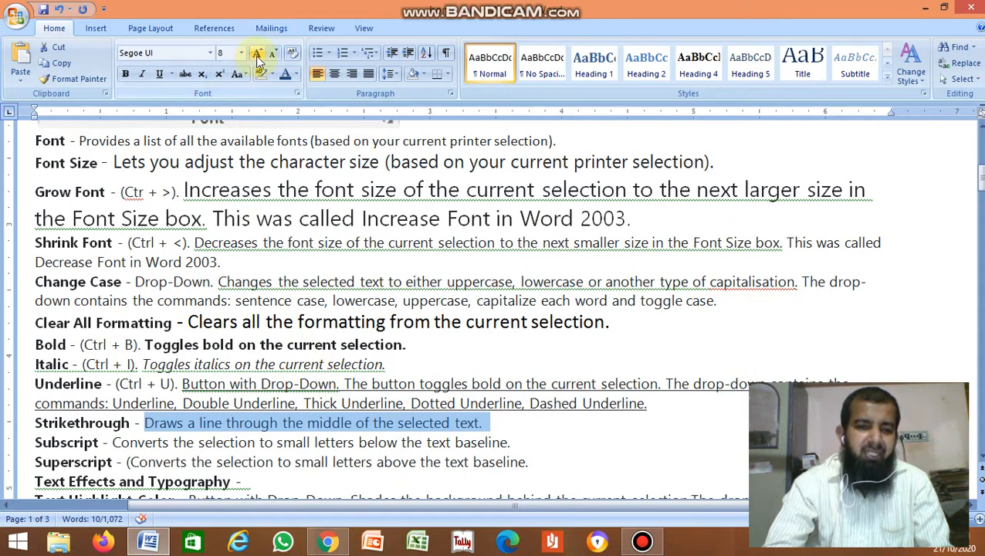
{"action": "left_click", "coordinate": [184, 75]}
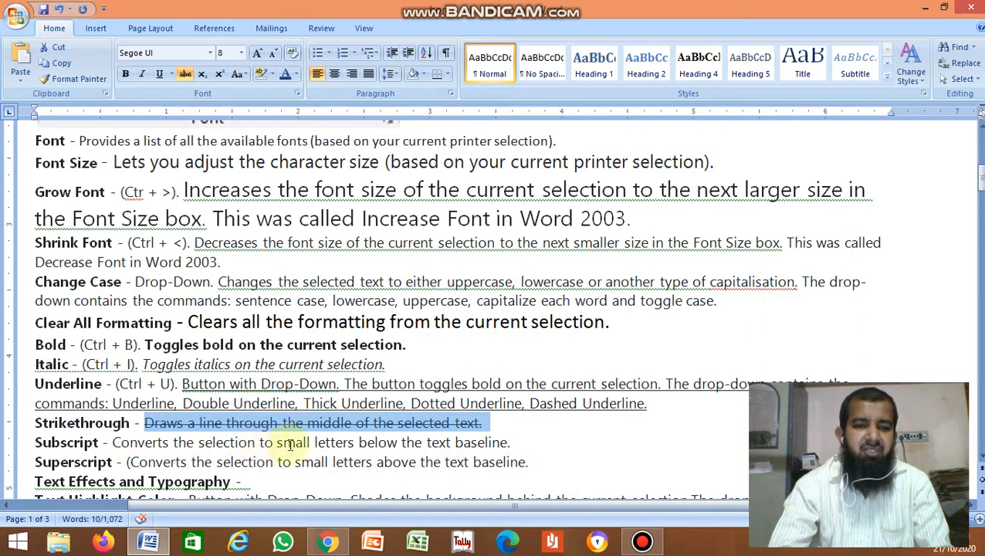
Add the sample text "H2o", without a space, at the end of the "Subscript" description.
{"action": "left_click", "coordinate": [531, 444]}
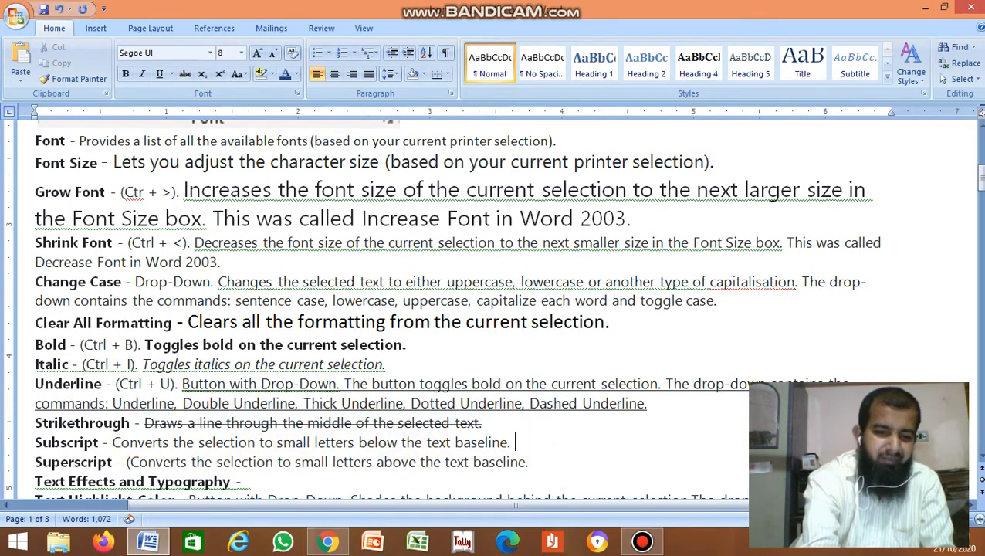
{"action": "type", "text": "H2"}
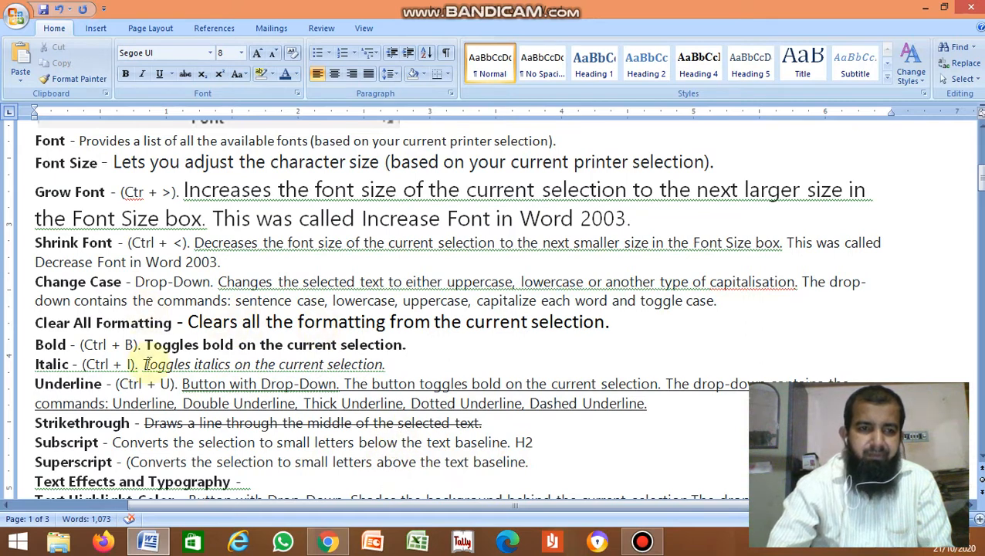
{"action": "left_click", "coordinate": [285, 461]}
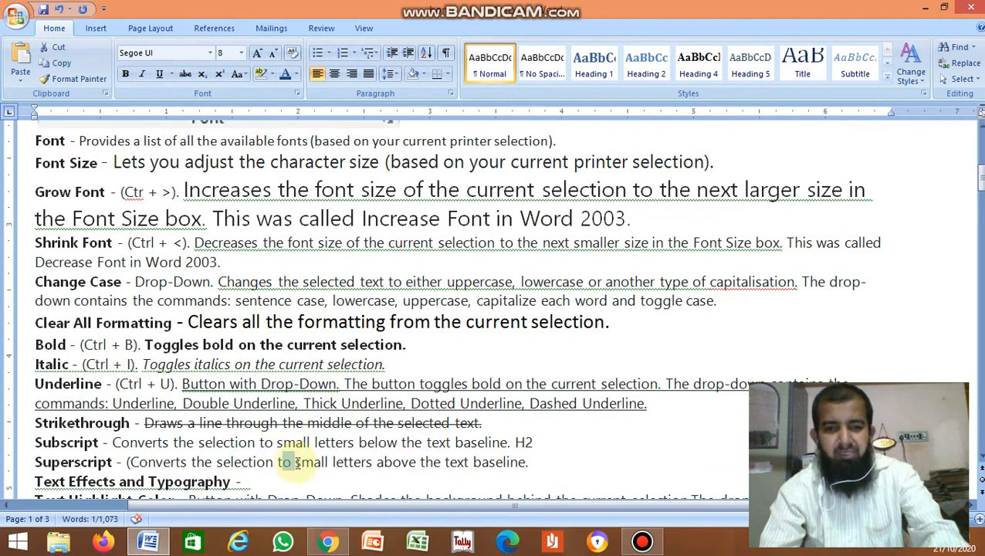
{"action": "left_click_drag", "start_coordinate": [528, 442], "coordinate": [540, 451]}
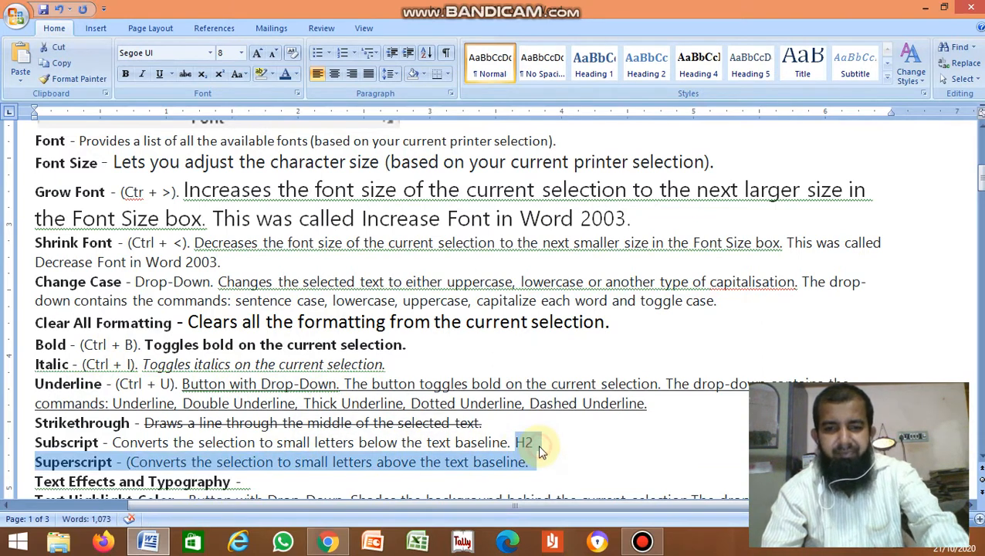
{"action": "left_click", "coordinate": [540, 442]}
{"action": "type", "text": "o"}
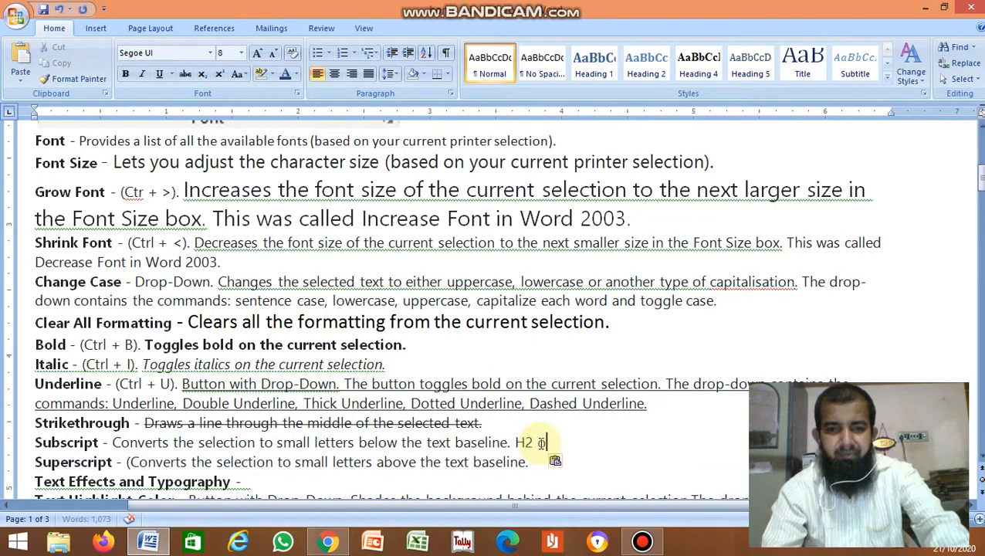
{"action": "left_click", "coordinate": [537, 443]}
{"action": "key", "text": "BackSpace"}
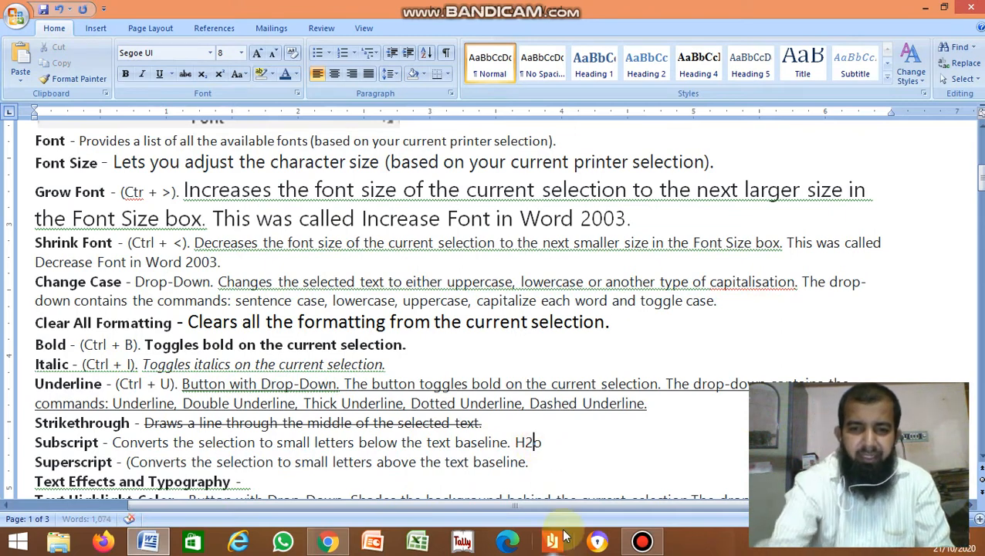
Format the "2" in "H2o" as subscript.
{"action": "left_click", "coordinate": [527, 441]}
{"action": "left_click_drag", "start_coordinate": [526, 441], "coordinate": [534, 441]}
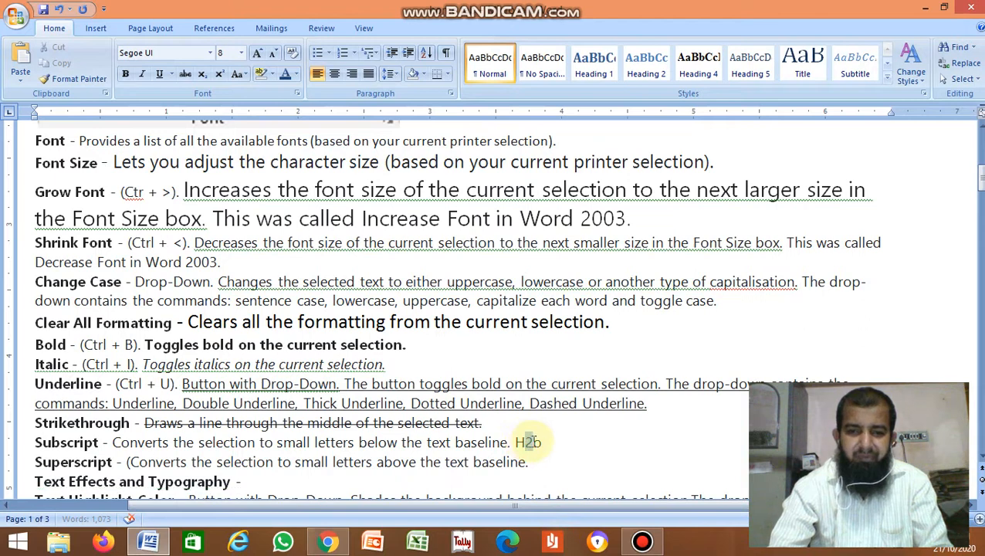
{"action": "left_click", "coordinate": [200, 76]}
Place the cursor at the end of the "Superscript" description and enlarge the view of the remaining Font command descriptions.
{"action": "left_click", "coordinate": [530, 461]}
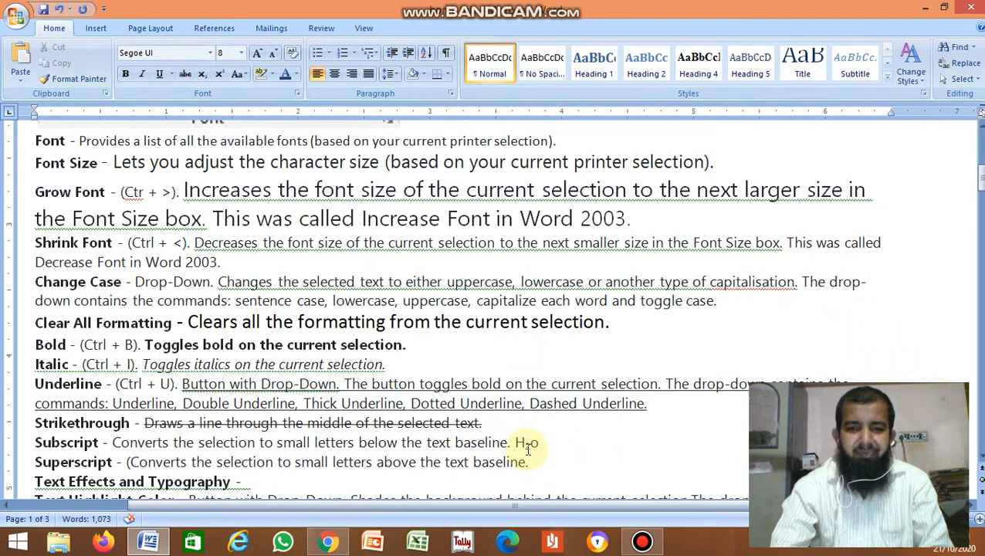
{"action": "scroll", "coordinate": [978, 523], "scroll_direction": "down", "scroll_amount": 5}
{"action": "left_click", "coordinate": [978, 522]}
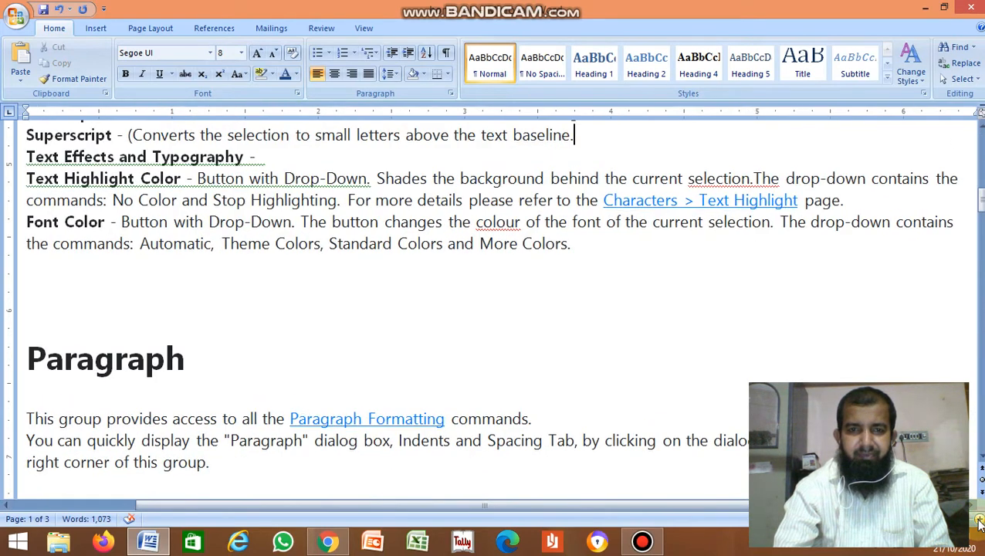